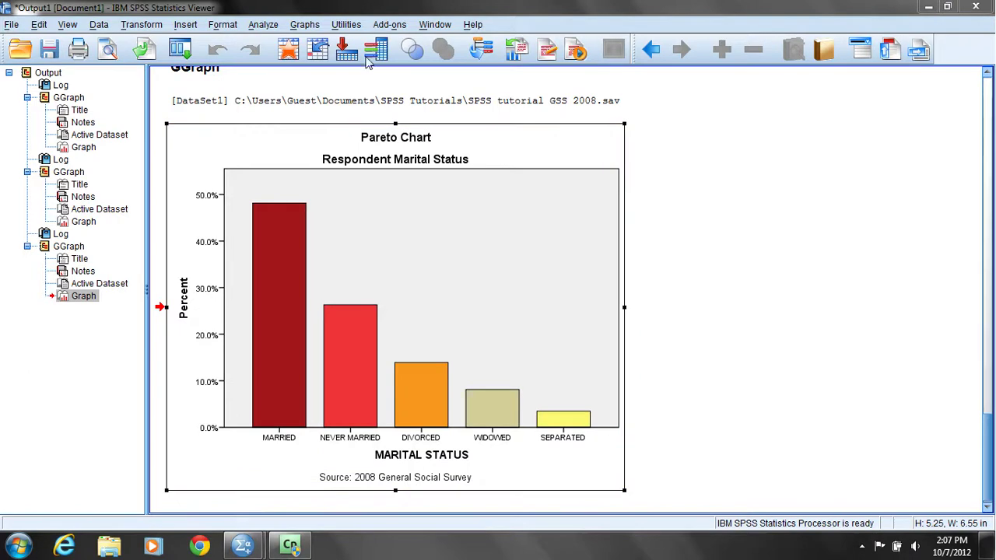
Step: Start a new chart in Chart Builder and remove the marital variable from the X-axis
{"action": "left_click", "coordinate": [305, 25]}
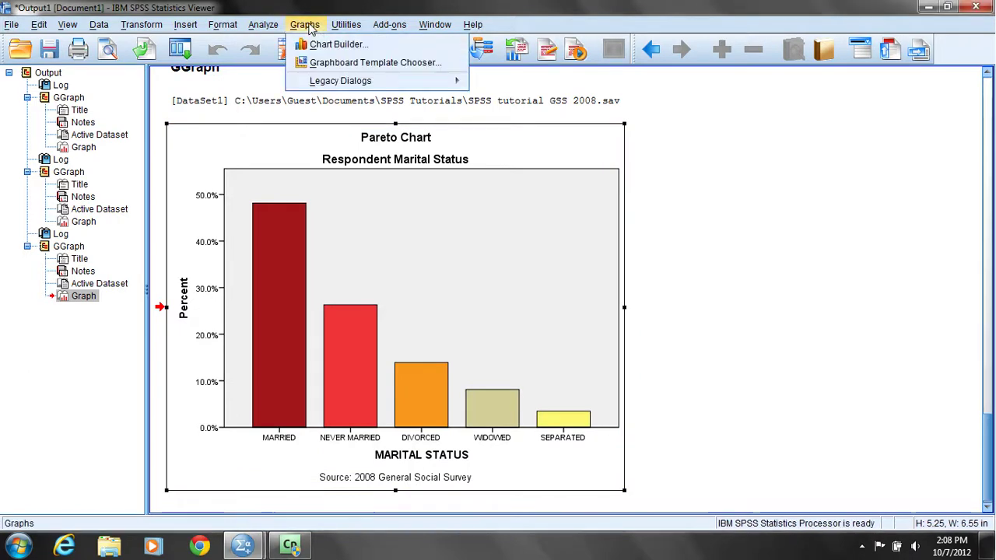
{"action": "left_click", "coordinate": [316, 44]}
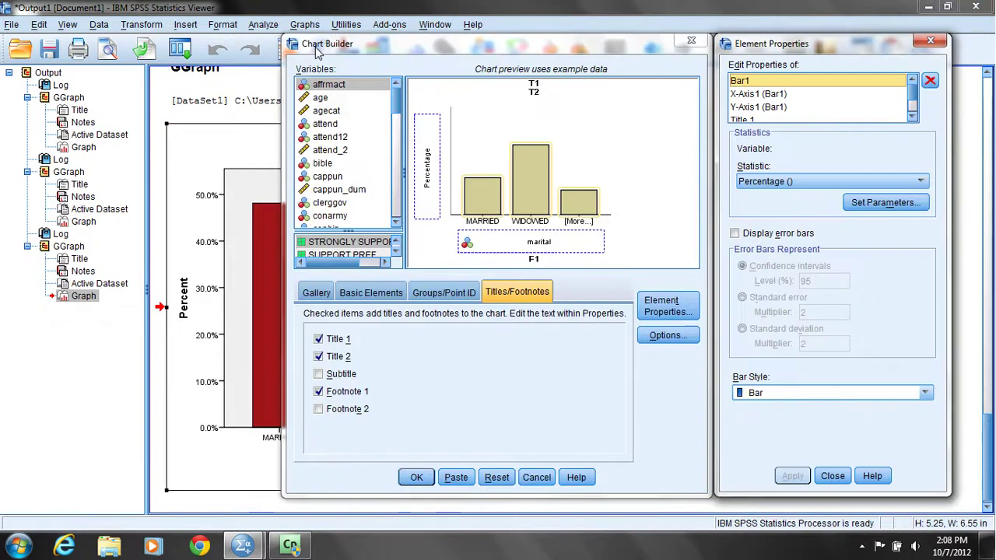
{"action": "left_click", "coordinate": [489, 248]}
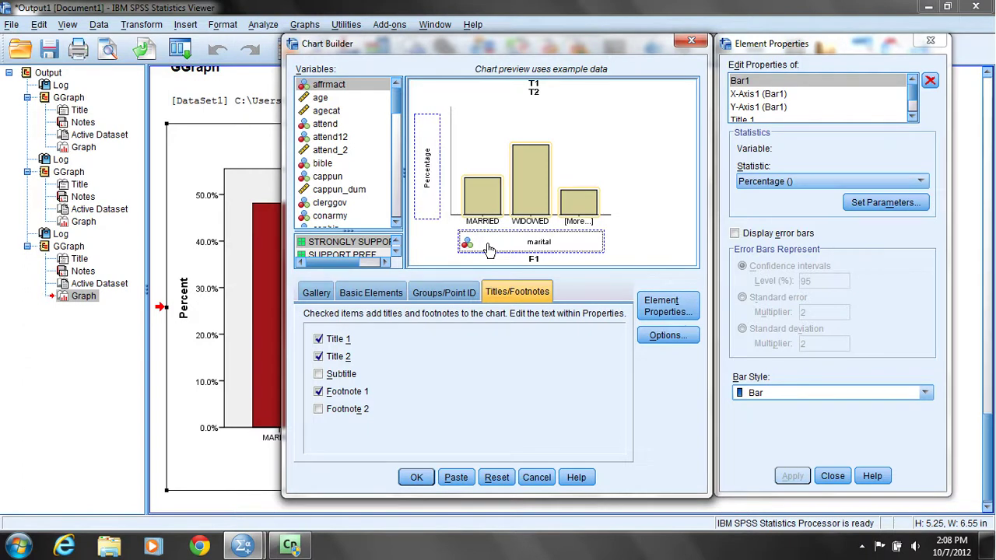
{"action": "left_click_drag", "start_coordinate": [489, 248], "coordinate": [345, 216]}
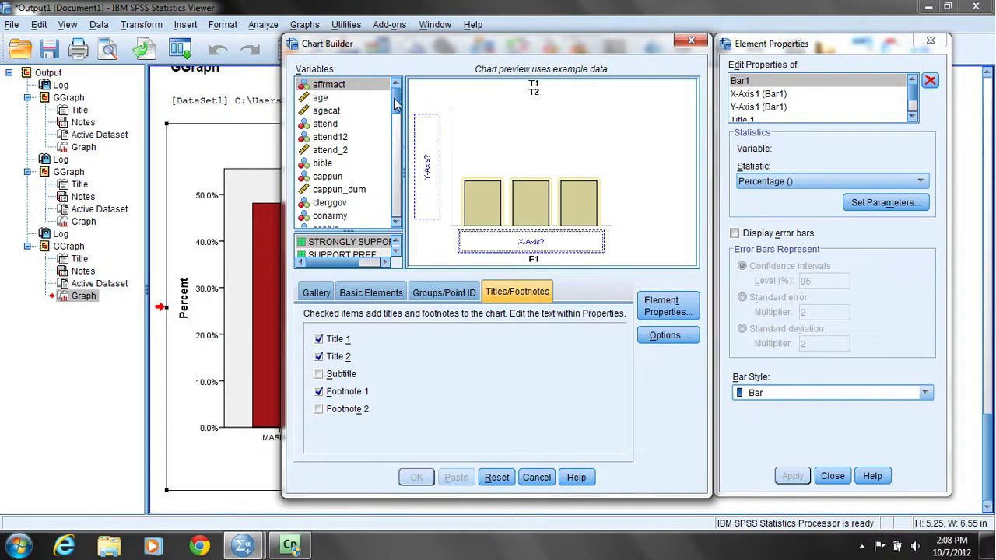
Step: Find the region variable and assign it to the chart's X-axis
{"action": "left_click_drag", "start_coordinate": [395, 105], "coordinate": [396, 162]}
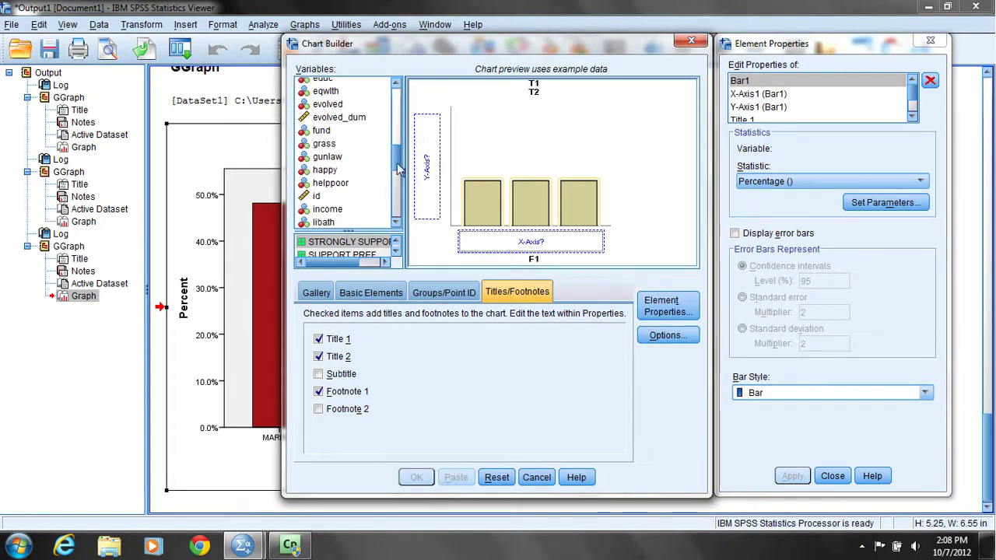
{"action": "left_click_drag", "start_coordinate": [396, 159], "coordinate": [399, 105]}
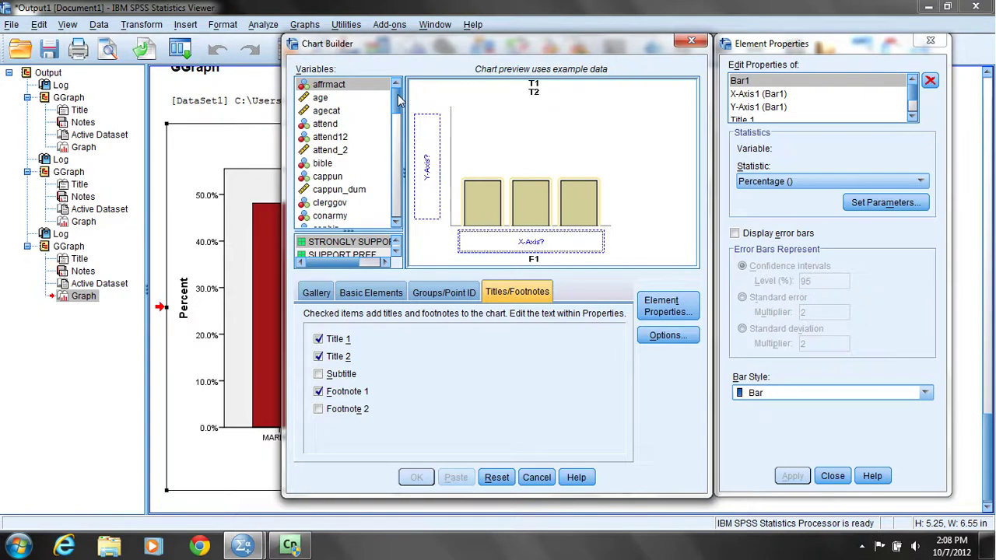
{"action": "left_click", "coordinate": [862, 546]}
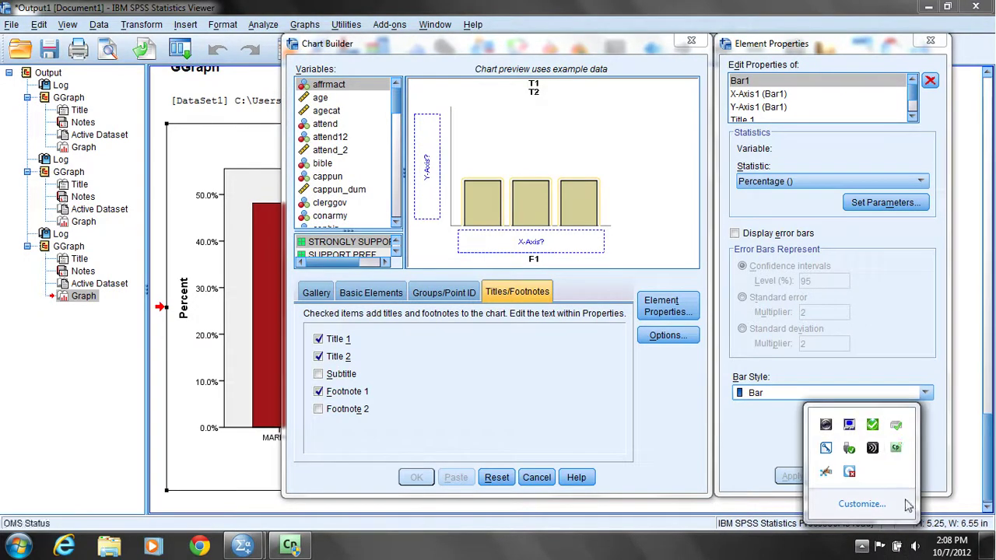
{"action": "left_click_drag", "start_coordinate": [398, 105], "coordinate": [399, 188]}
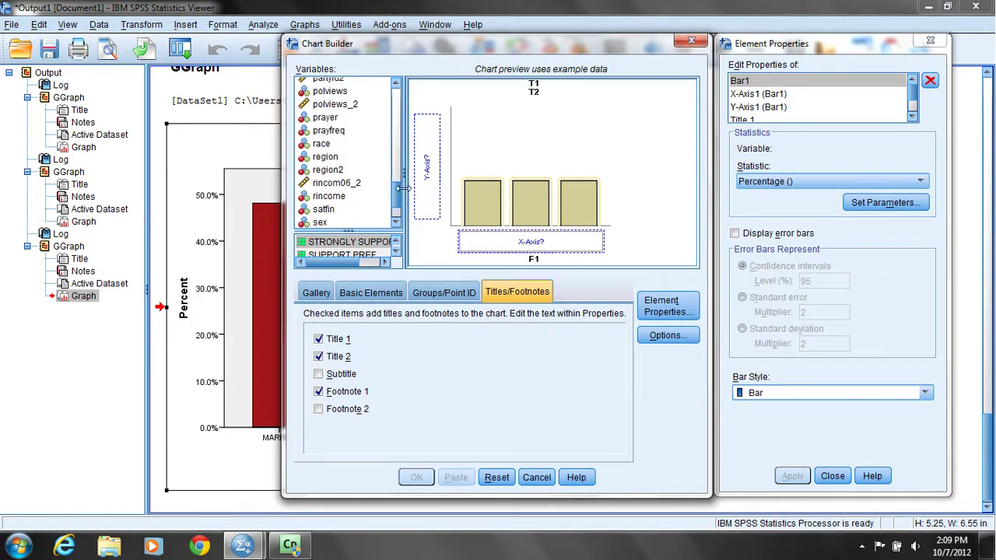
{"action": "left_click", "coordinate": [326, 158]}
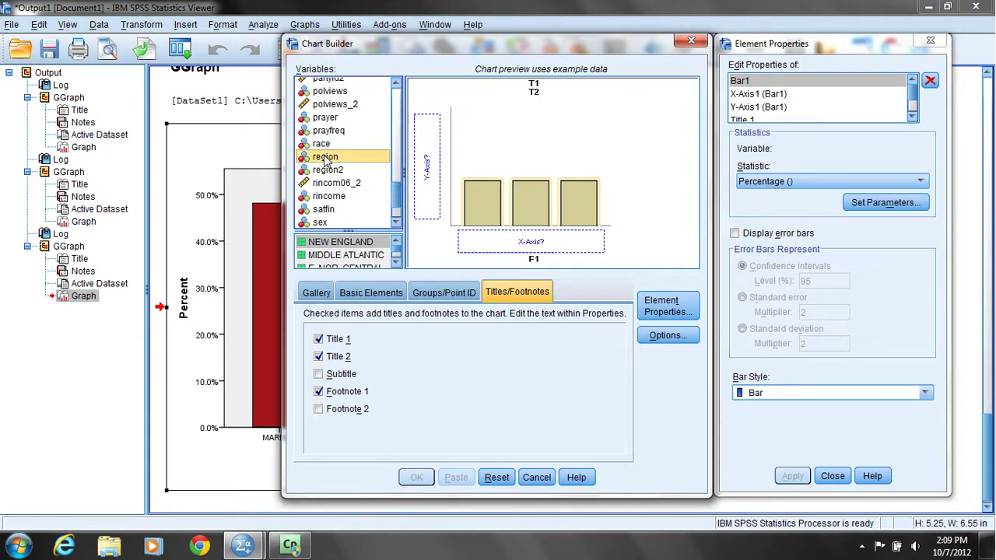
{"action": "left_click_drag", "start_coordinate": [326, 159], "coordinate": [502, 243]}
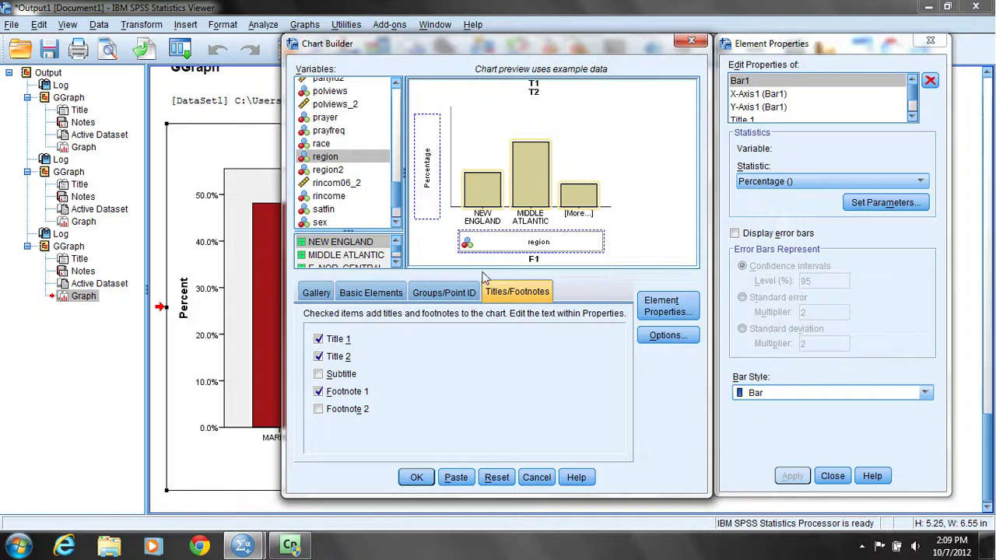
Step: Change the Title 1 text to "Horizontal Bar Chart" and apply it
{"action": "left_click", "coordinate": [318, 339]}
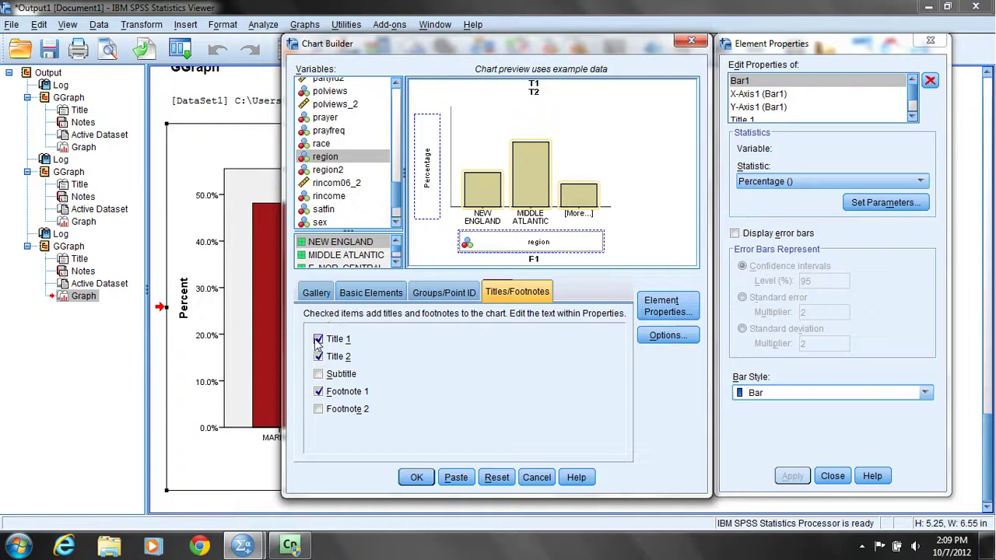
{"action": "left_click", "coordinate": [913, 115]}
{"action": "left_click", "coordinate": [762, 109]}
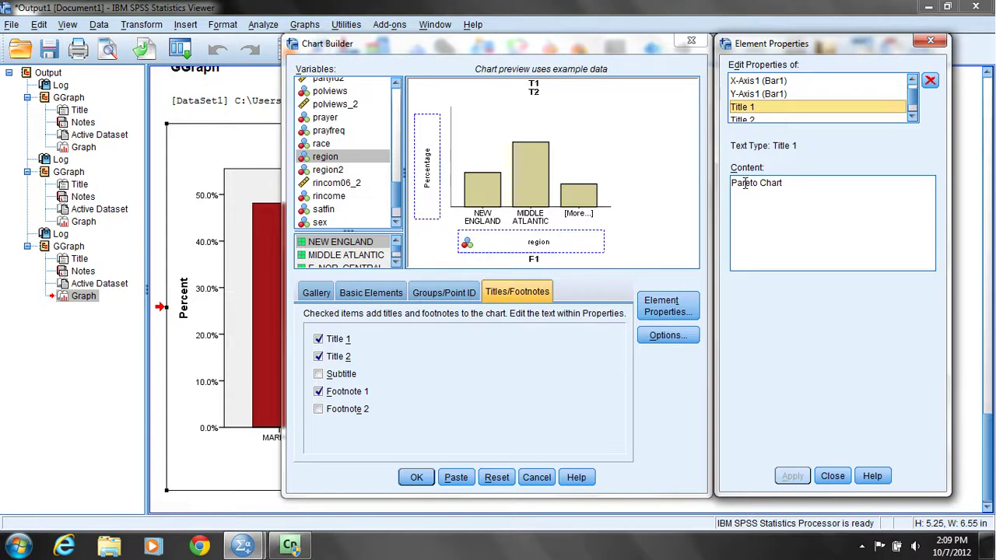
{"action": "double_click", "coordinate": [745, 183]}
{"action": "type", "text": "Horizon"}
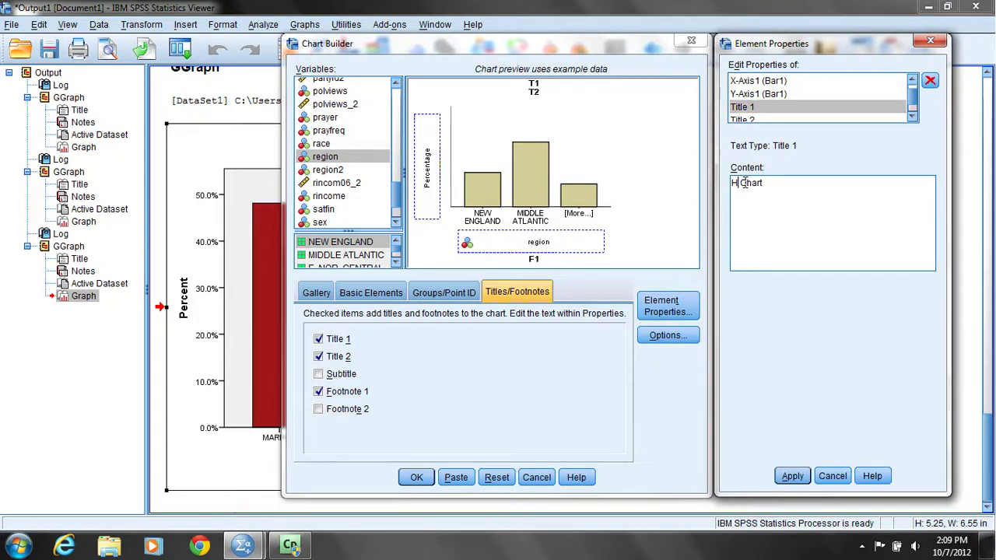
{"action": "type", "text": "tal Bar"}
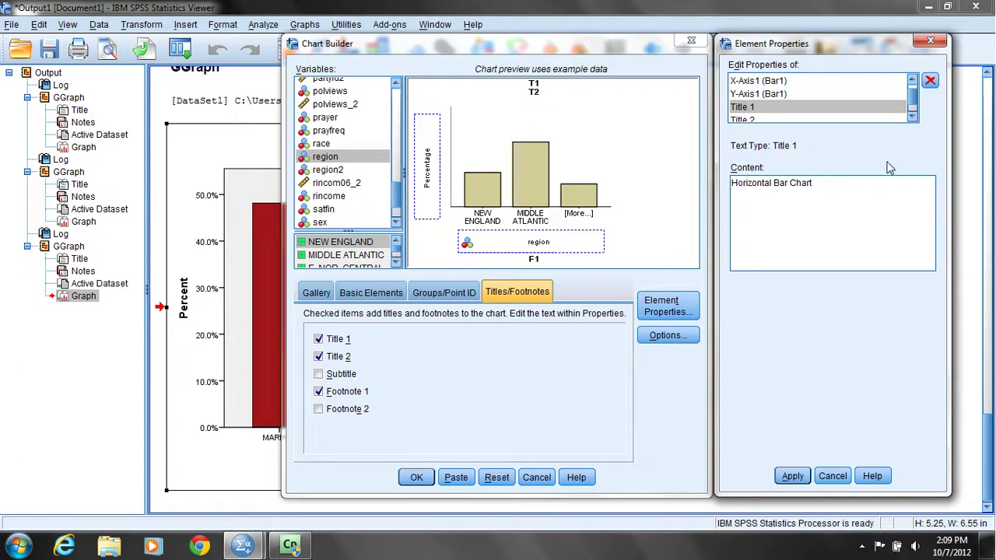
{"action": "left_click", "coordinate": [794, 476]}
Step: Change the Title 2 text to "Respondent Region of the U.S." and apply it
{"action": "left_click", "coordinate": [756, 119]}
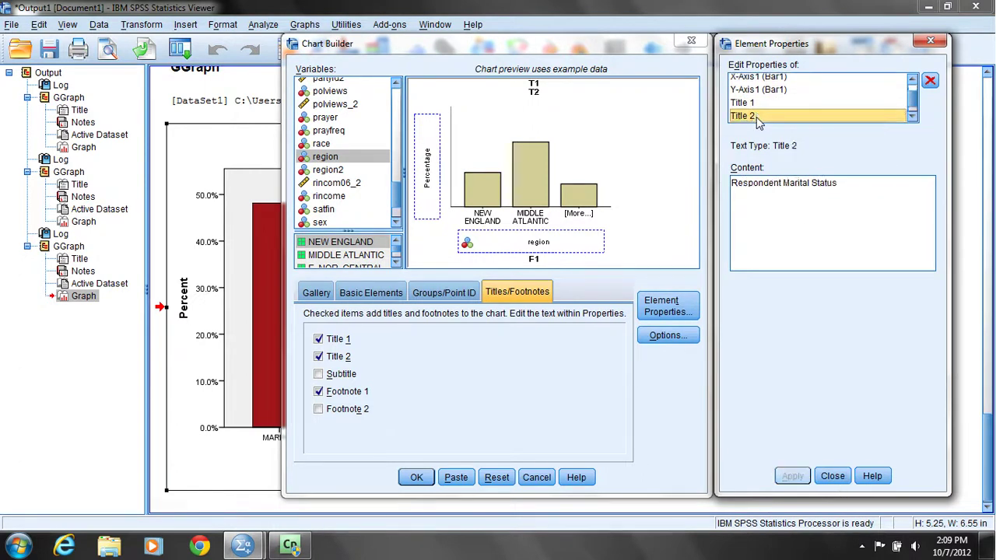
{"action": "left_click_drag", "start_coordinate": [845, 183], "coordinate": [785, 184]}
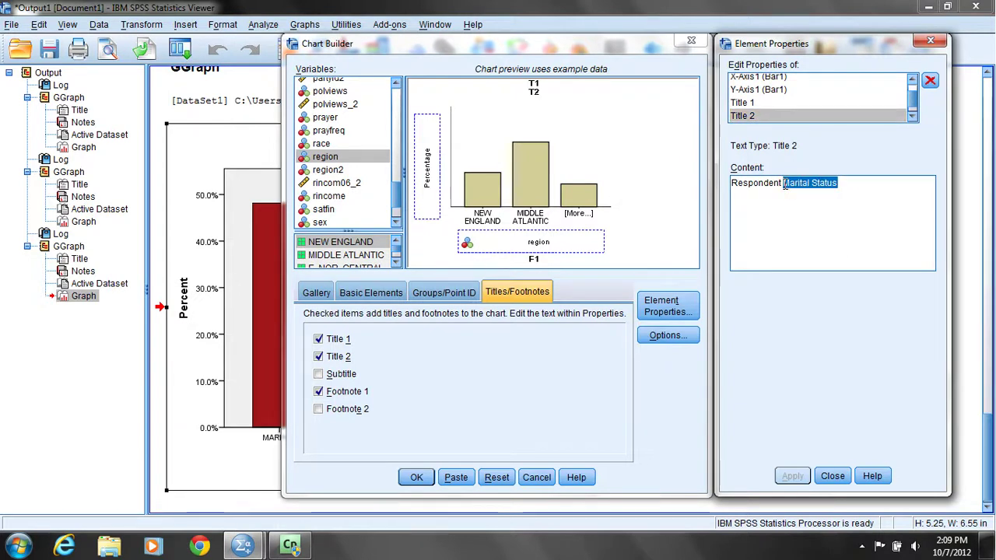
{"action": "type", "text": "Regions s"}
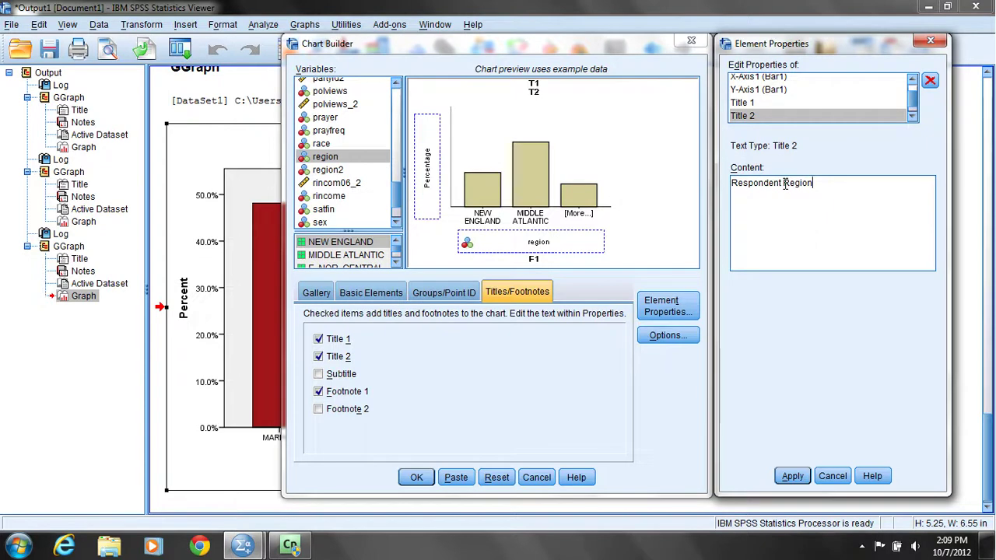
{"action": "key", "text": "BackSpace"}
{"action": "key", "text": "BackSpace"}
{"action": "key", "text": "BackSpace"}
{"action": "type", "text": "of the U.S."}
{"action": "left_click", "coordinate": [793, 479]}
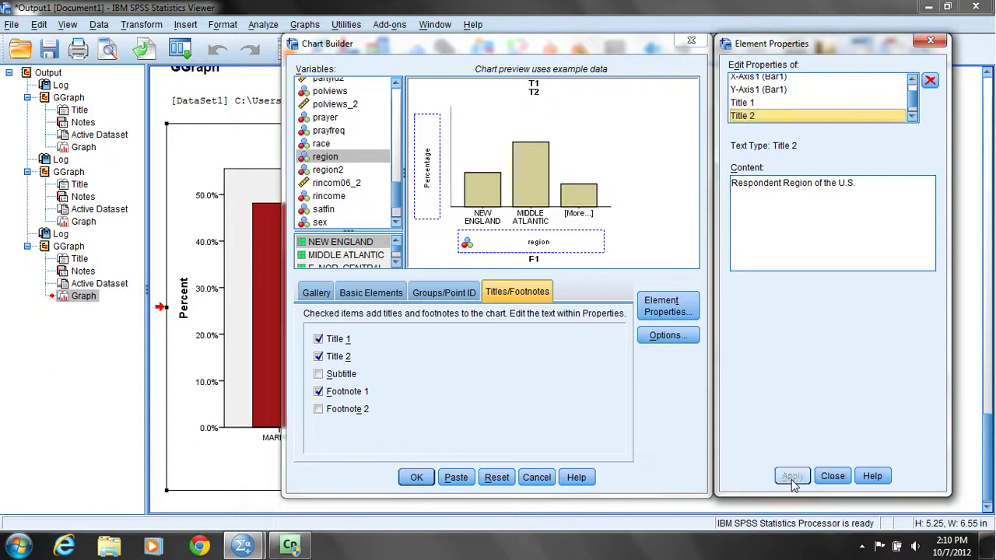
Step: Review the Footnote 1 text, close the element properties and generate the region bar chart
{"action": "left_click", "coordinate": [913, 117]}
{"action": "left_click", "coordinate": [780, 117]}
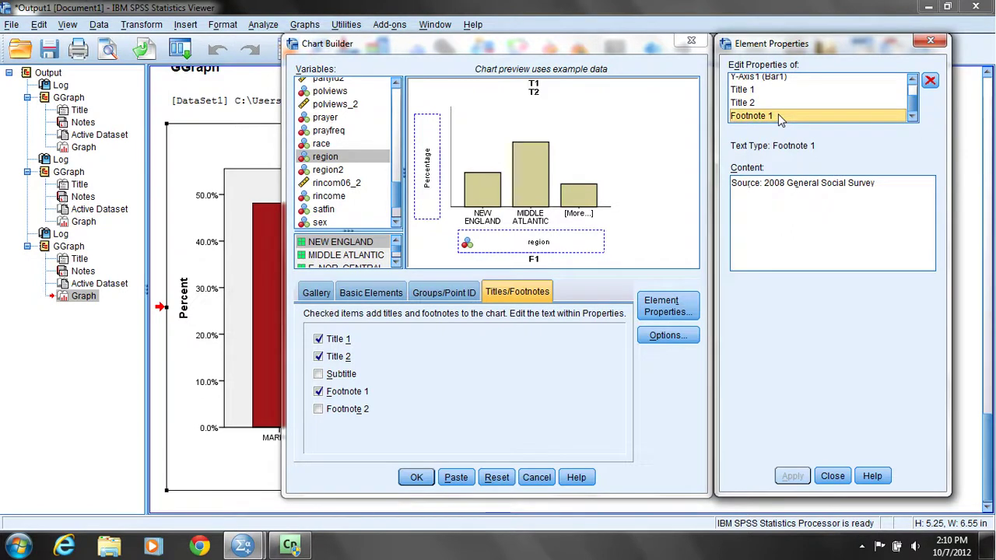
{"action": "left_click", "coordinate": [833, 477]}
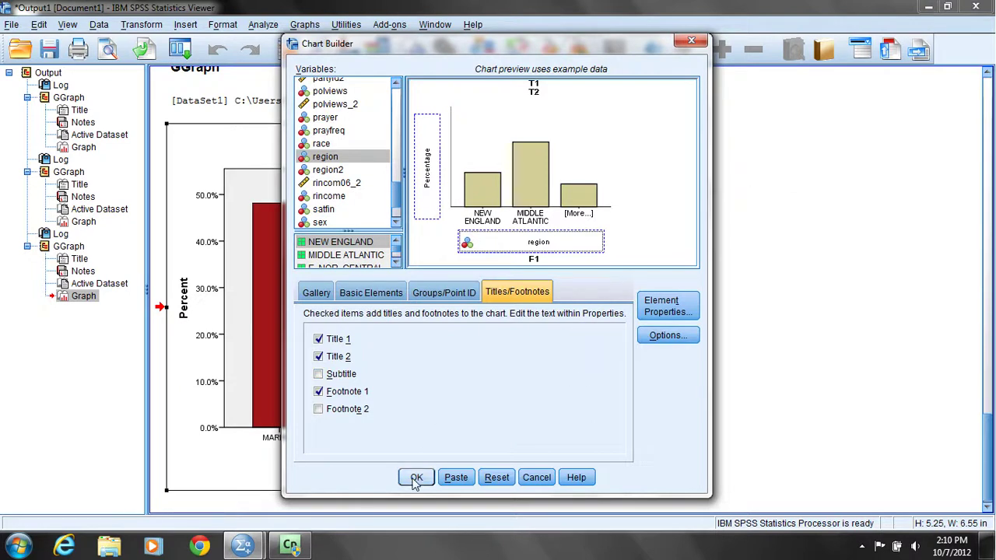
{"action": "left_click", "coordinate": [317, 294]}
{"action": "left_click", "coordinate": [410, 478]}
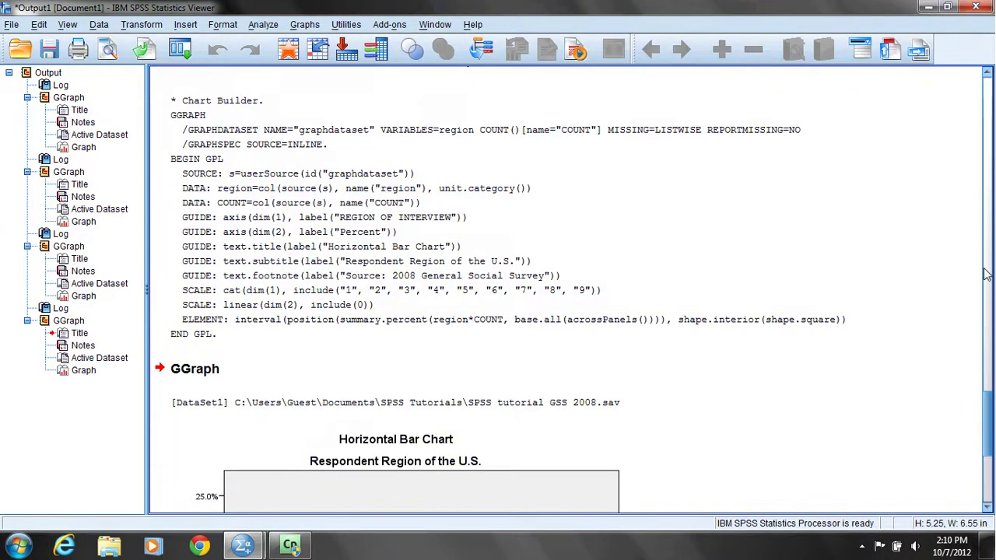
Step: Open the new region bar chart from the output for editing in the Chart Editor
{"action": "scroll", "coordinate": [986, 440], "scroll_direction": "down", "scroll_amount": 5}
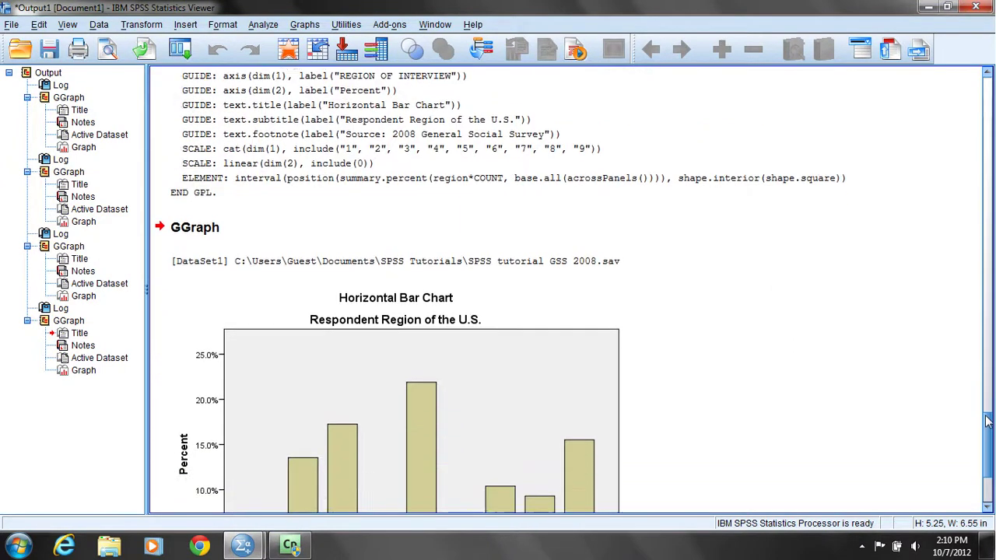
{"action": "left_click_drag", "start_coordinate": [987, 440], "coordinate": [989, 447]}
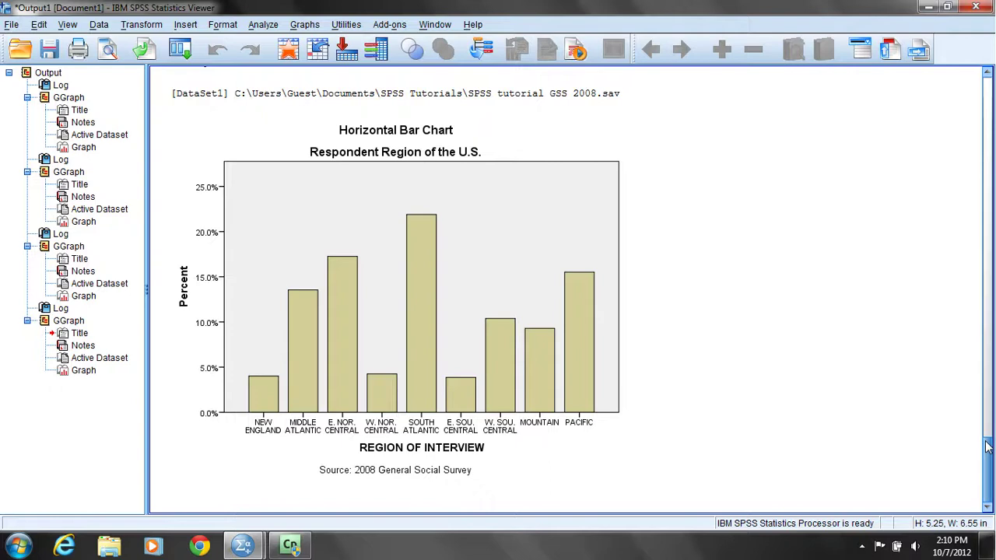
{"action": "left_click", "coordinate": [510, 262]}
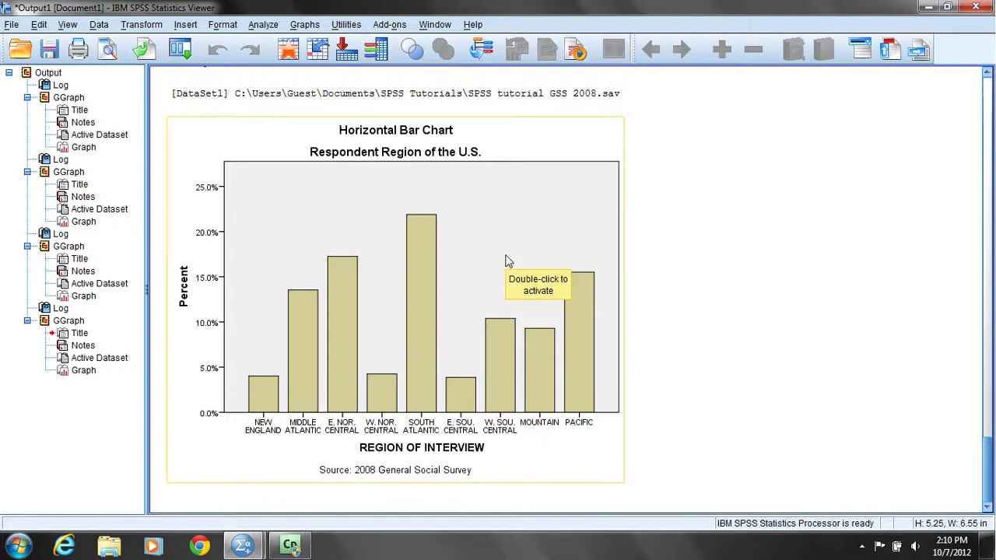
{"action": "double_click", "coordinate": [506, 261]}
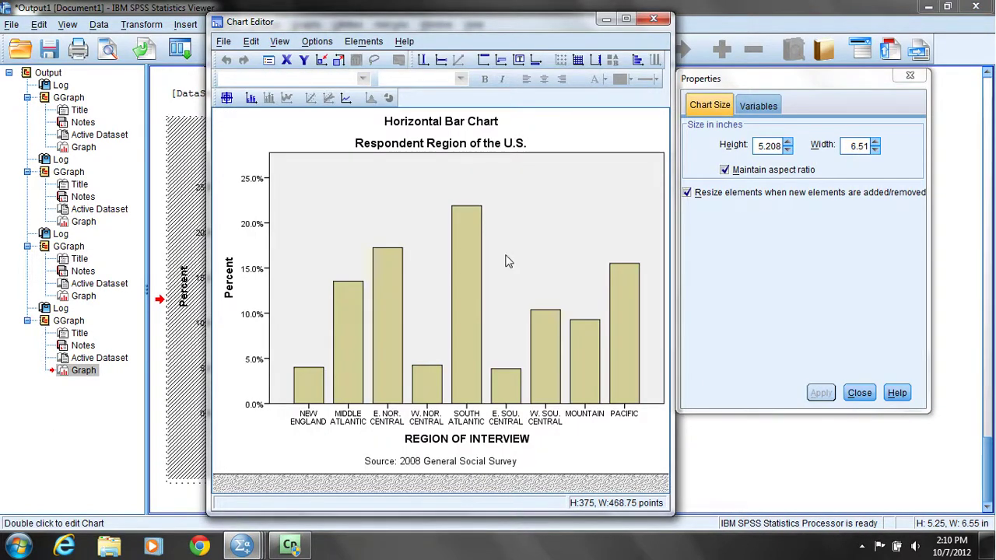
Step: Transpose the chart's coordinate system so the region bars run horizontally
{"action": "left_click", "coordinate": [637, 61]}
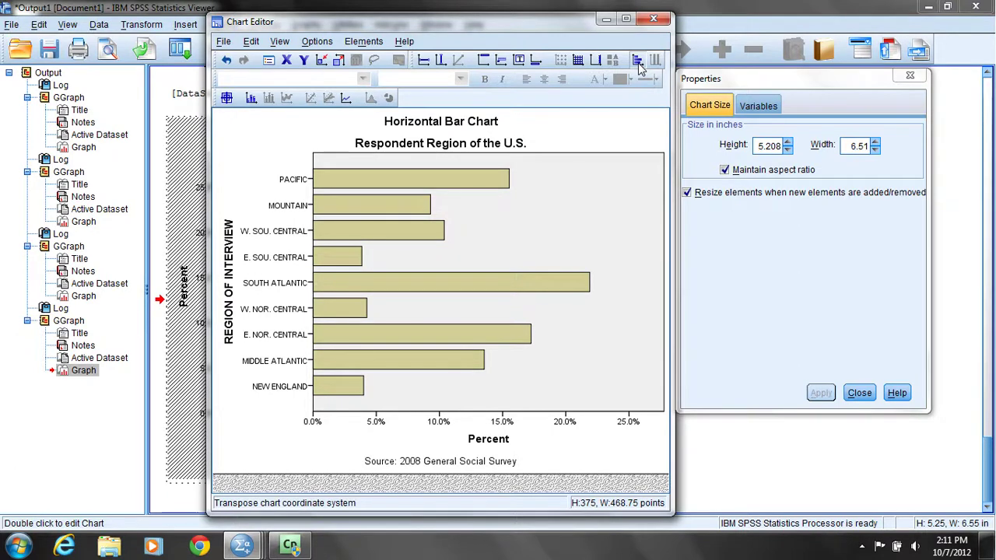
{"action": "left_click", "coordinate": [638, 66]}
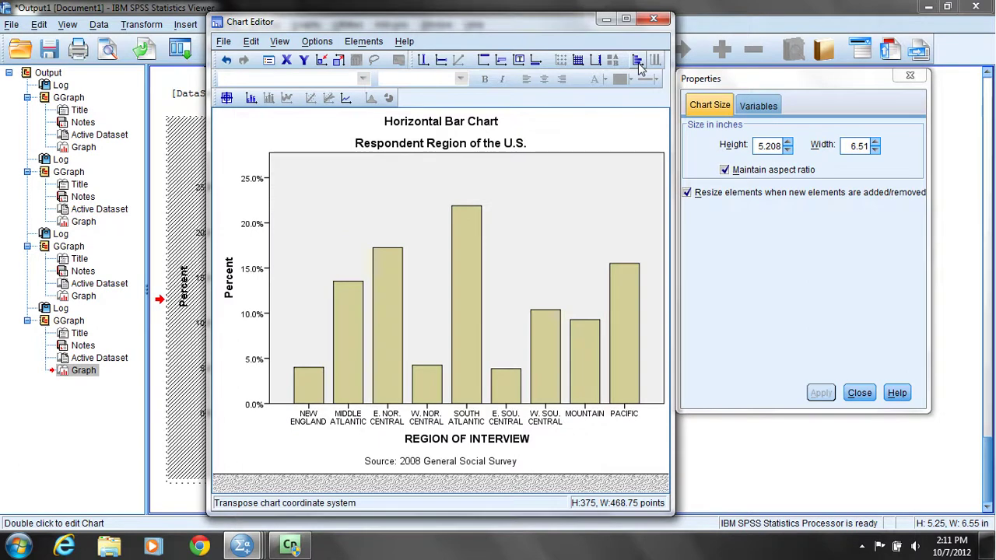
{"action": "left_click", "coordinate": [639, 66]}
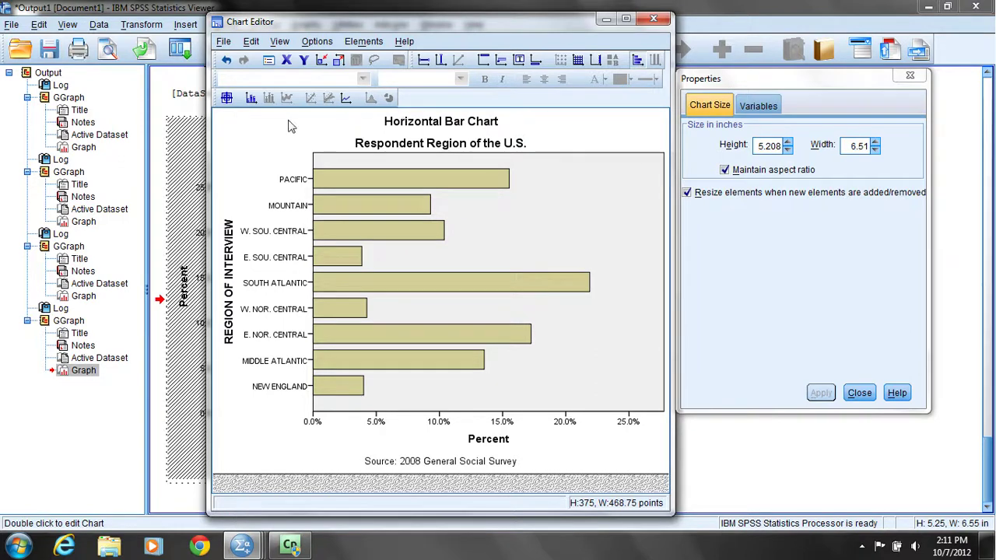
Step: Show percent data labels on the bars and apply a custom label position at the inner end of each bar
{"action": "left_click", "coordinate": [251, 98]}
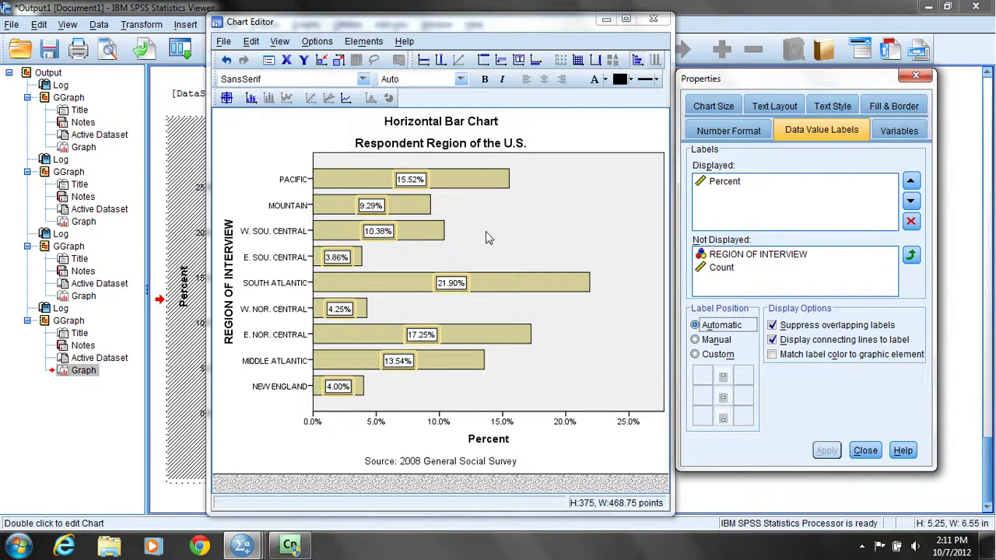
{"action": "left_click", "coordinate": [696, 355]}
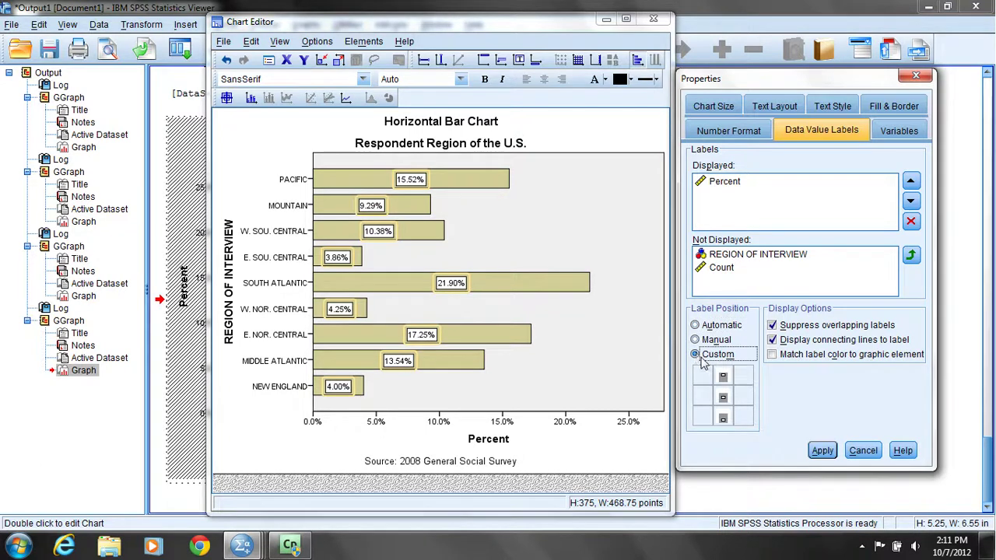
{"action": "left_click", "coordinate": [723, 378]}
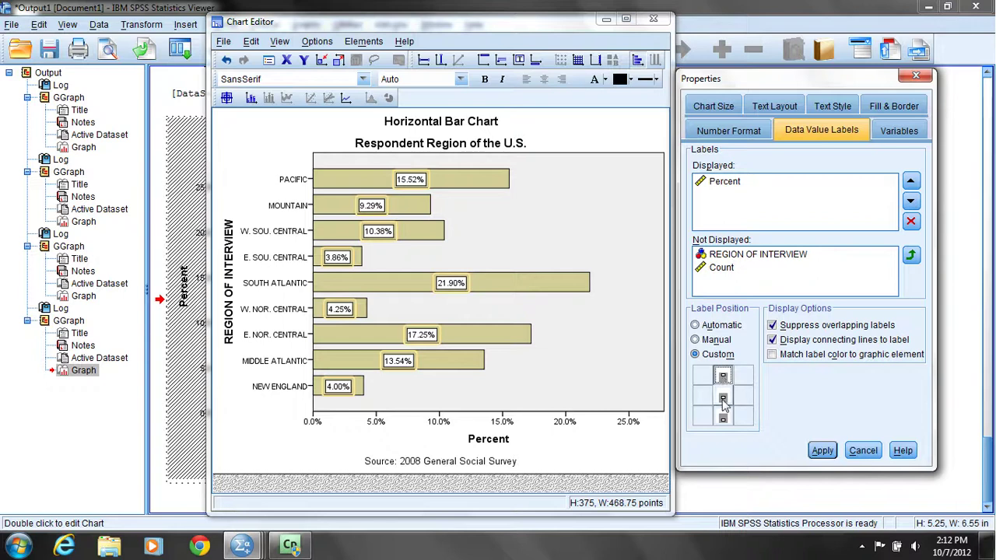
{"action": "left_click", "coordinate": [723, 397]}
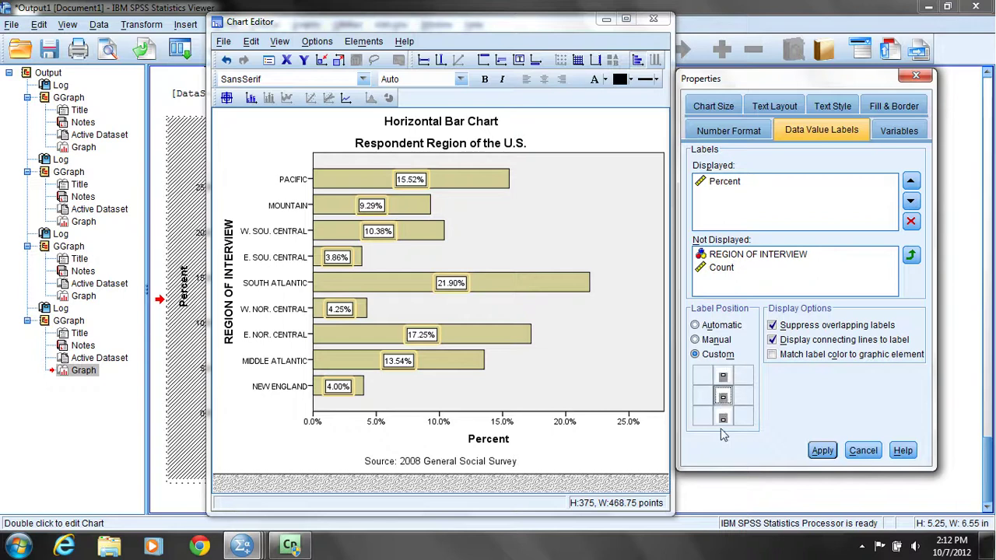
{"action": "left_click", "coordinate": [723, 380]}
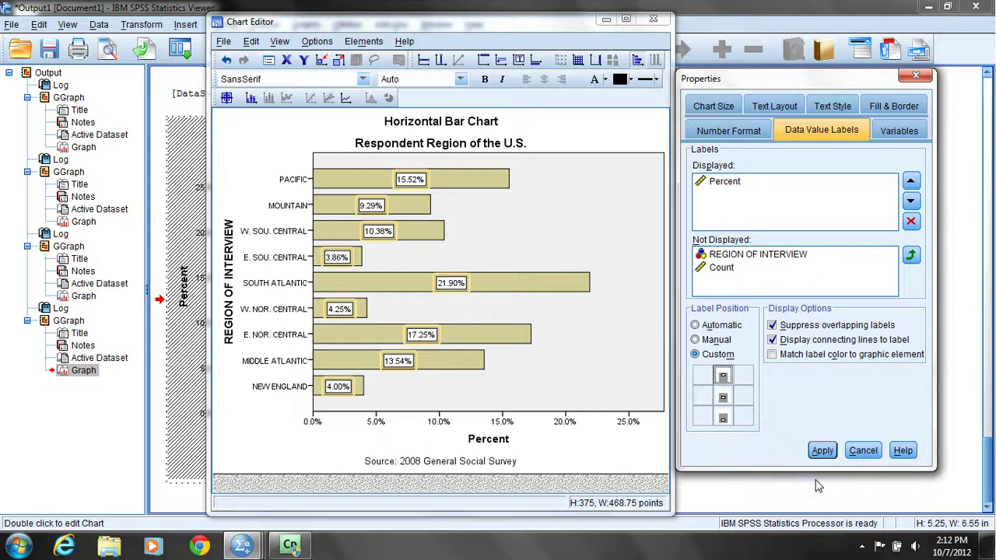
{"action": "left_click", "coordinate": [822, 451]}
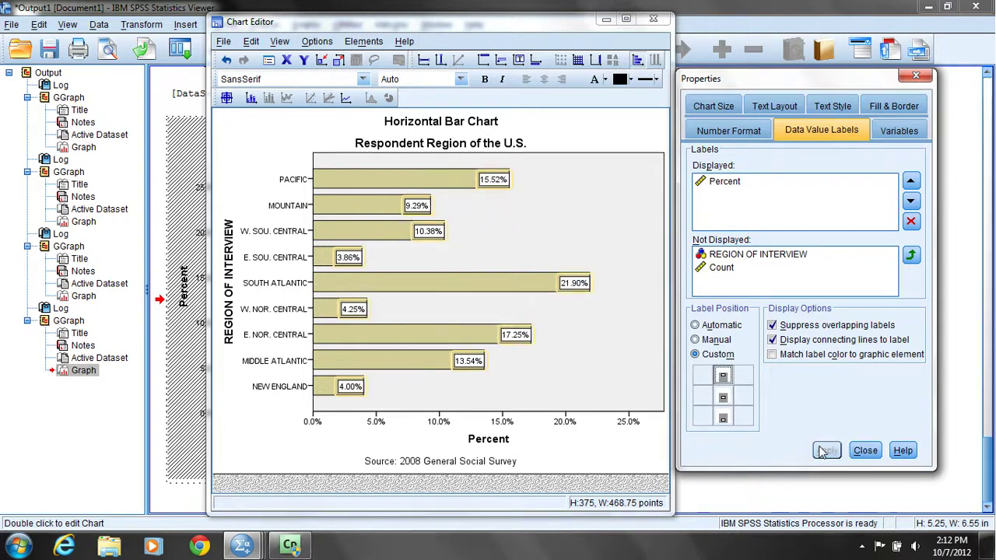
Step: Apply the custom label position at the base of the bars, and switch it to the centre of the bars
{"action": "left_click", "coordinate": [723, 419]}
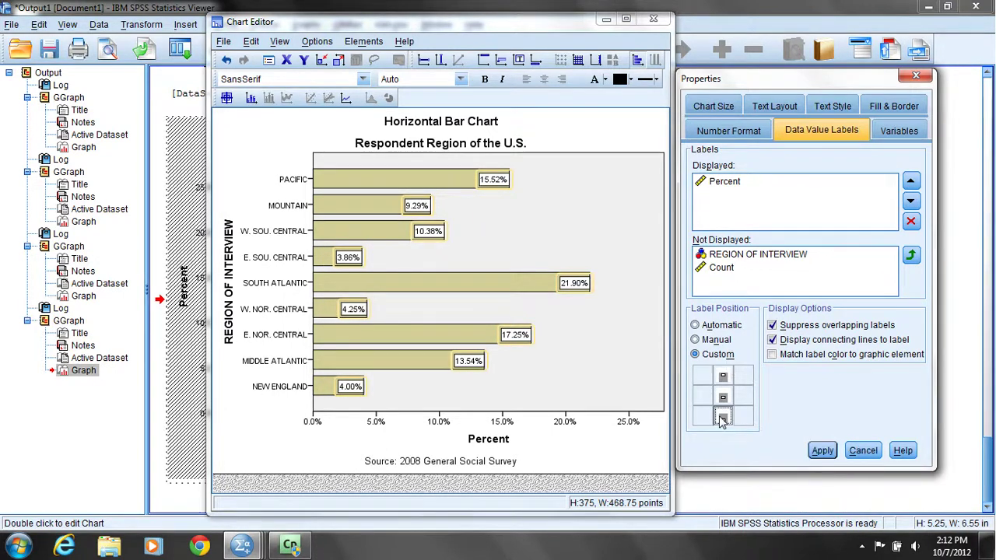
{"action": "left_click", "coordinate": [823, 451]}
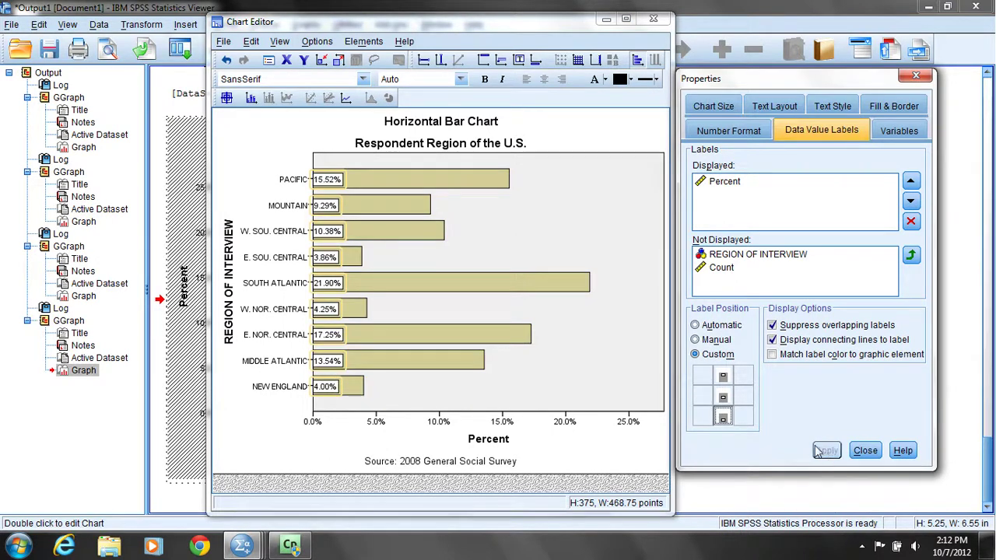
{"action": "left_click", "coordinate": [723, 397]}
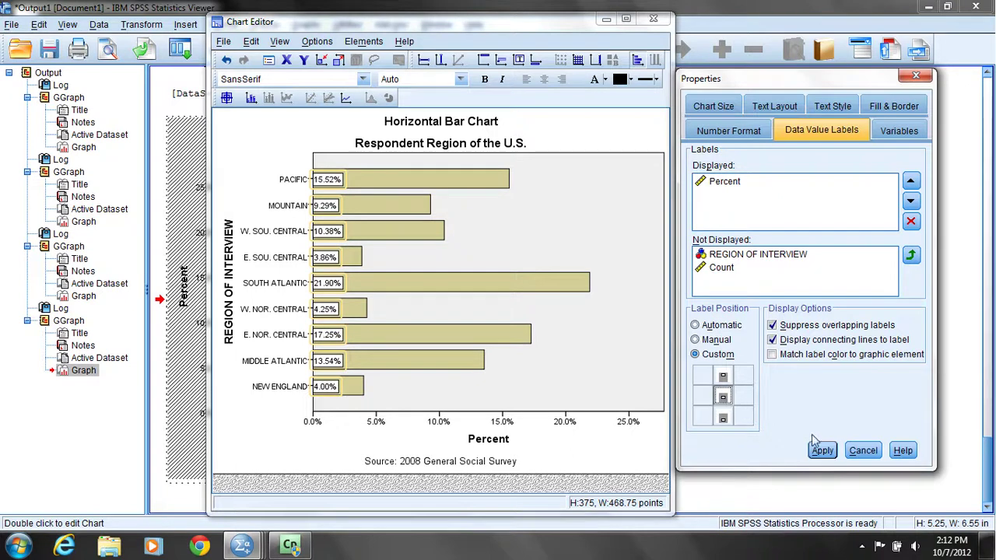
{"action": "left_click", "coordinate": [822, 451]}
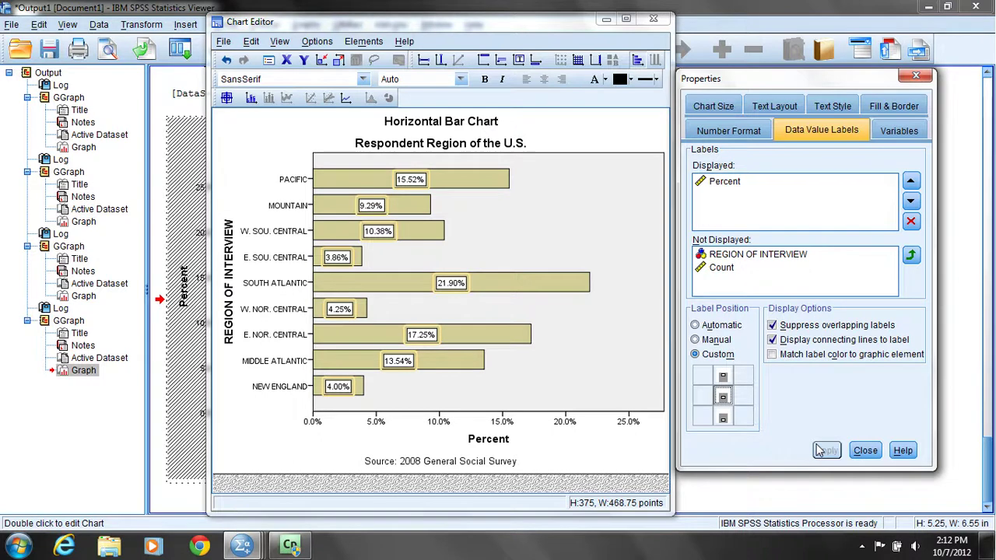
Step: Switch the label position to Manual and move the Pacific, Mountain, W. Sou. Central, E. Sou. Central and South Atlantic labels just beyond their bar ends
{"action": "left_click", "coordinate": [697, 341]}
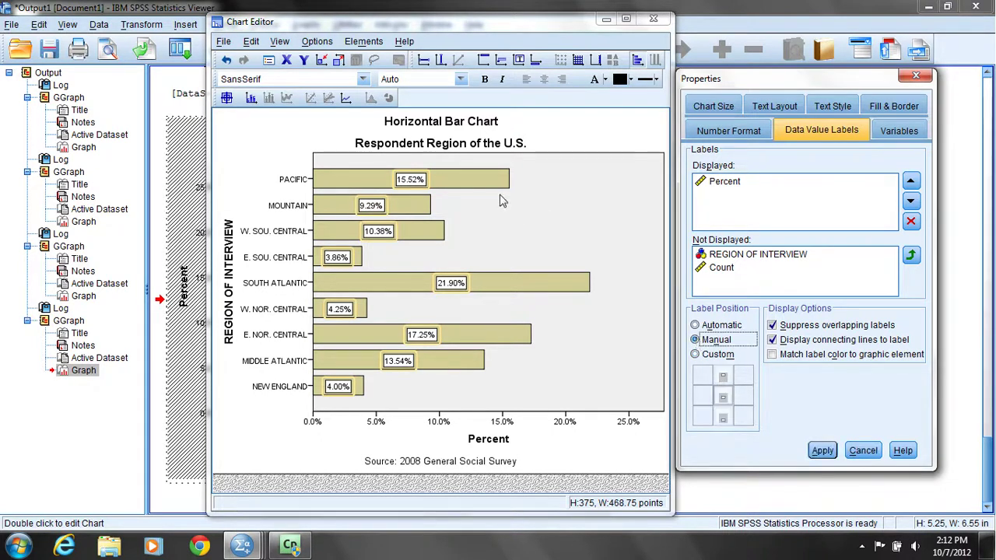
{"action": "left_click", "coordinate": [417, 181]}
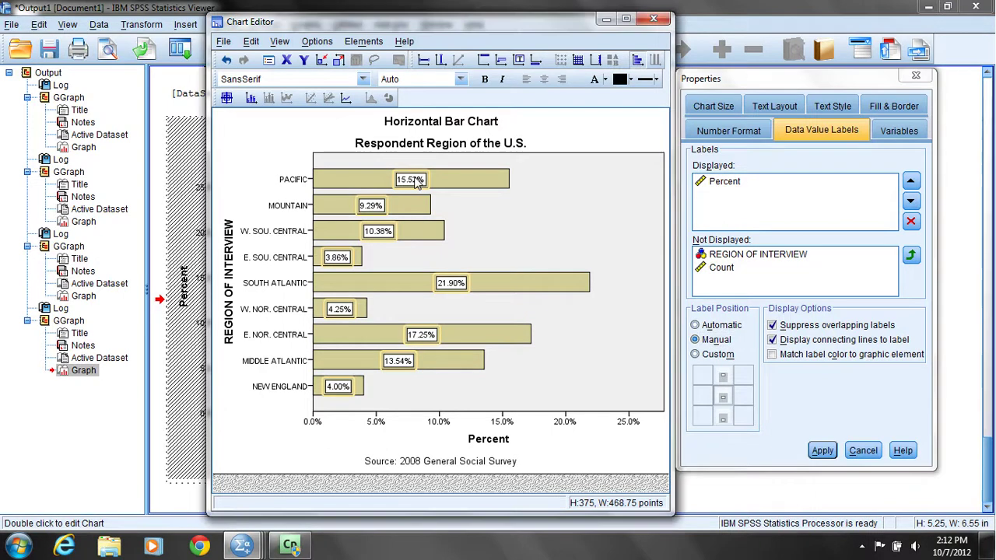
{"action": "left_click_drag", "start_coordinate": [417, 180], "coordinate": [535, 177]}
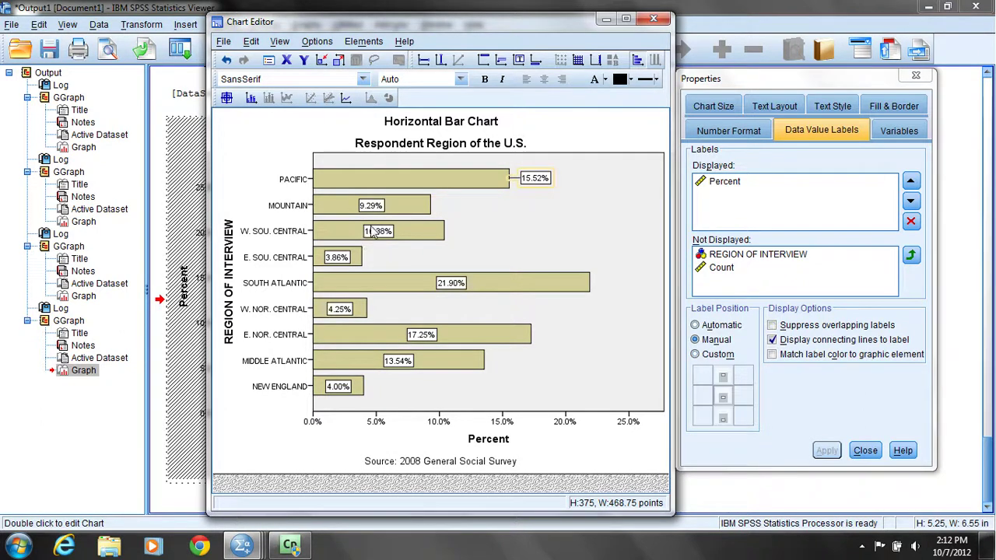
{"action": "left_click_drag", "start_coordinate": [377, 204], "coordinate": [448, 203]}
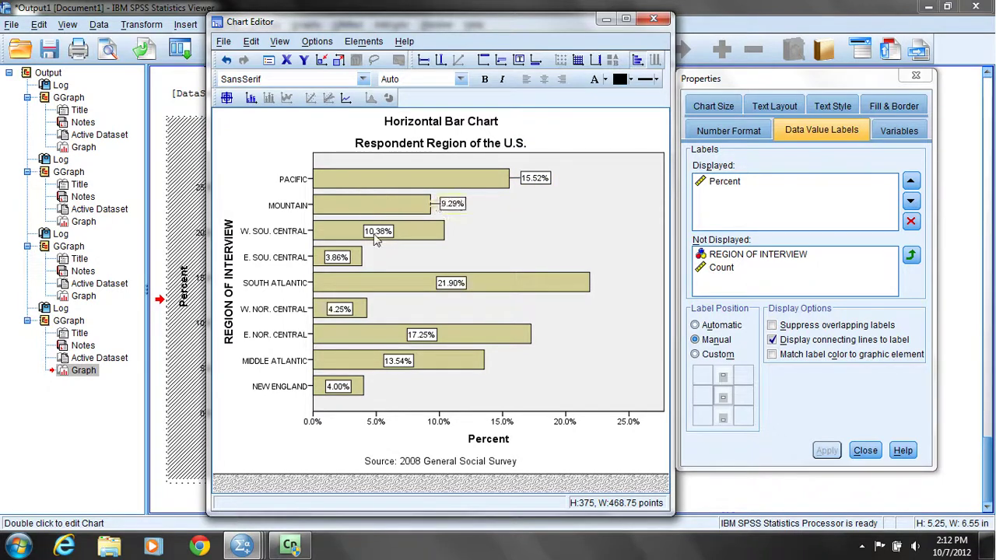
{"action": "left_click_drag", "start_coordinate": [379, 232], "coordinate": [467, 228]}
{"action": "left_click_drag", "start_coordinate": [350, 256], "coordinate": [392, 252]}
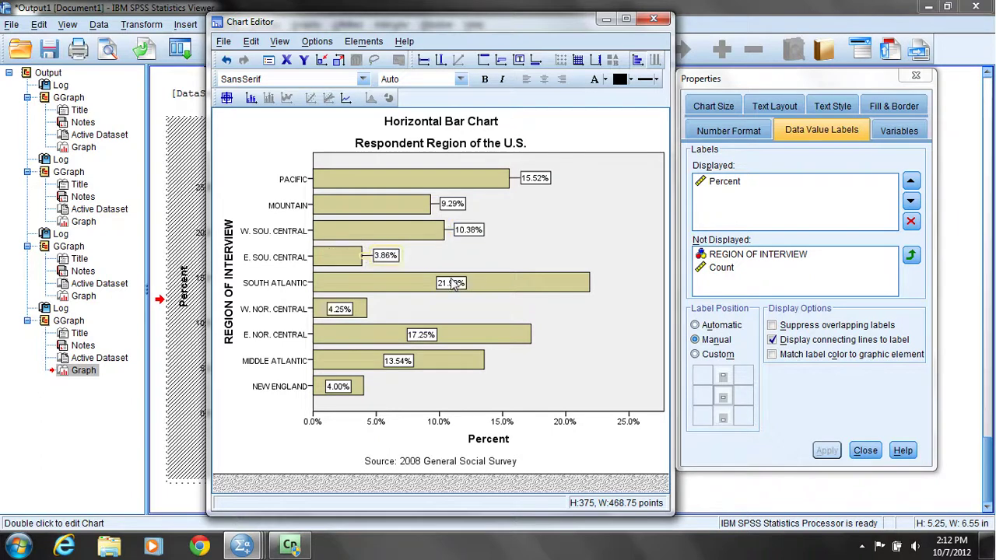
{"action": "left_click", "coordinate": [454, 284]}
{"action": "left_click_drag", "start_coordinate": [453, 284], "coordinate": [615, 278]}
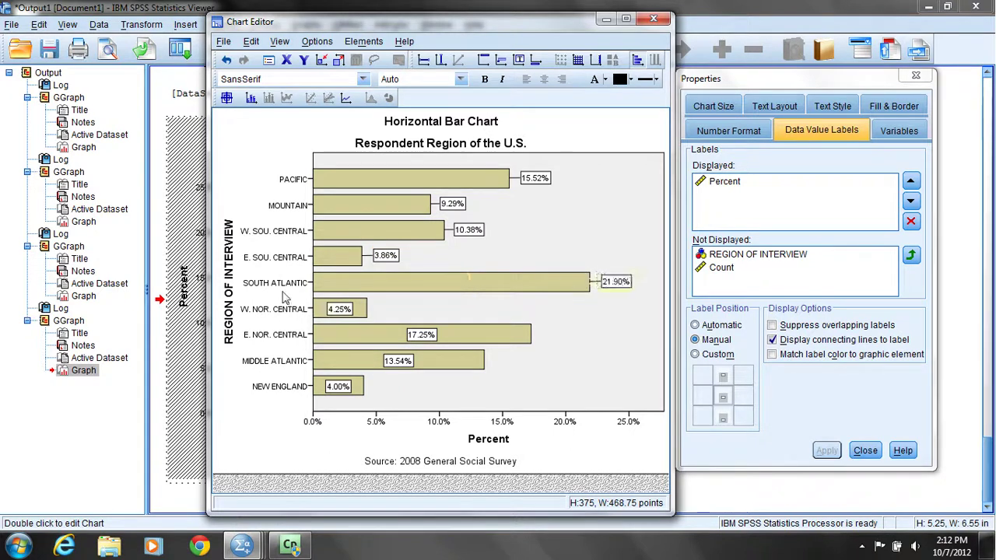
Step: Move the W. Nor. Central, E. Nor. Central, Middle Atlantic and New England labels just beyond their bar ends and close the Chart Editor
{"action": "left_click_drag", "start_coordinate": [344, 310], "coordinate": [391, 306]}
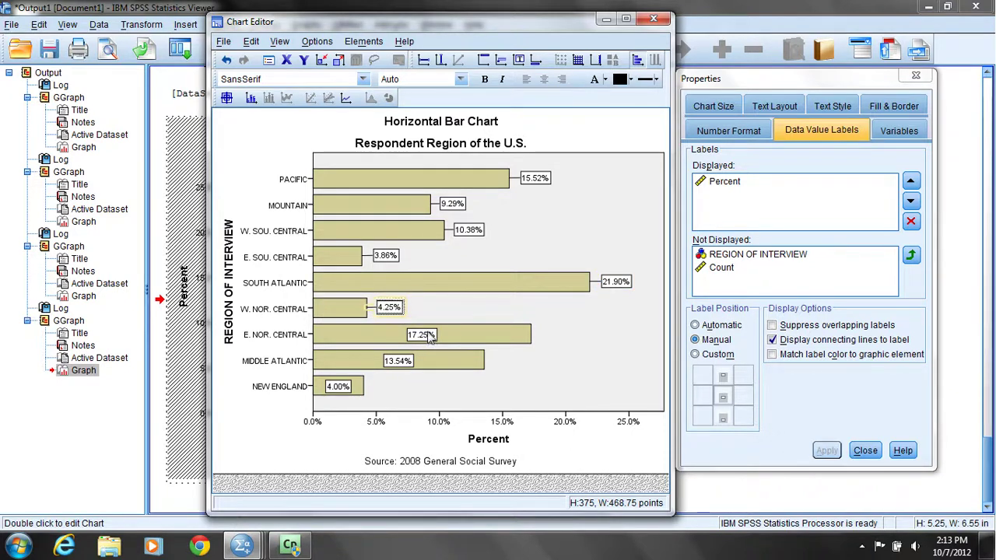
{"action": "left_click_drag", "start_coordinate": [429, 337], "coordinate": [566, 329]}
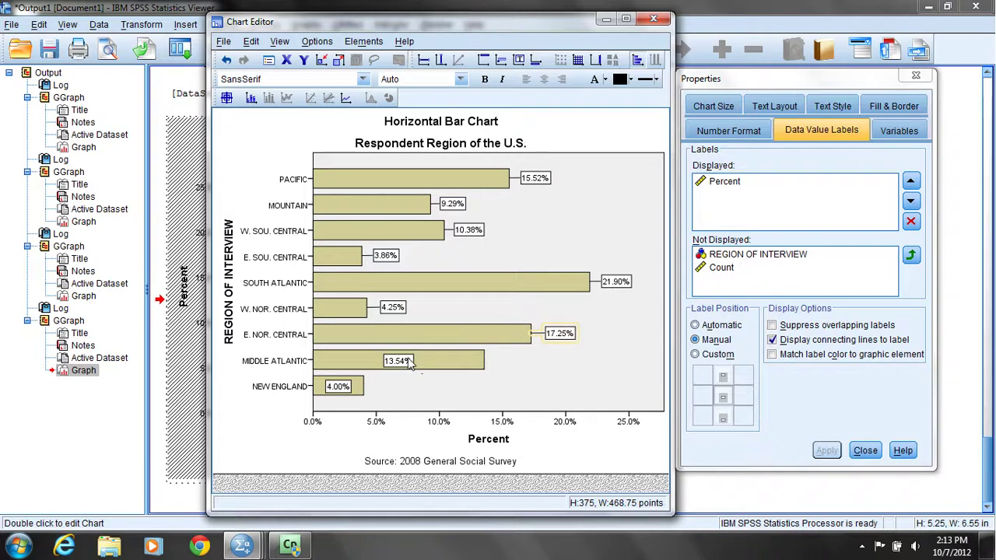
{"action": "left_click", "coordinate": [410, 364]}
{"action": "left_click_drag", "start_coordinate": [411, 365], "coordinate": [519, 351]}
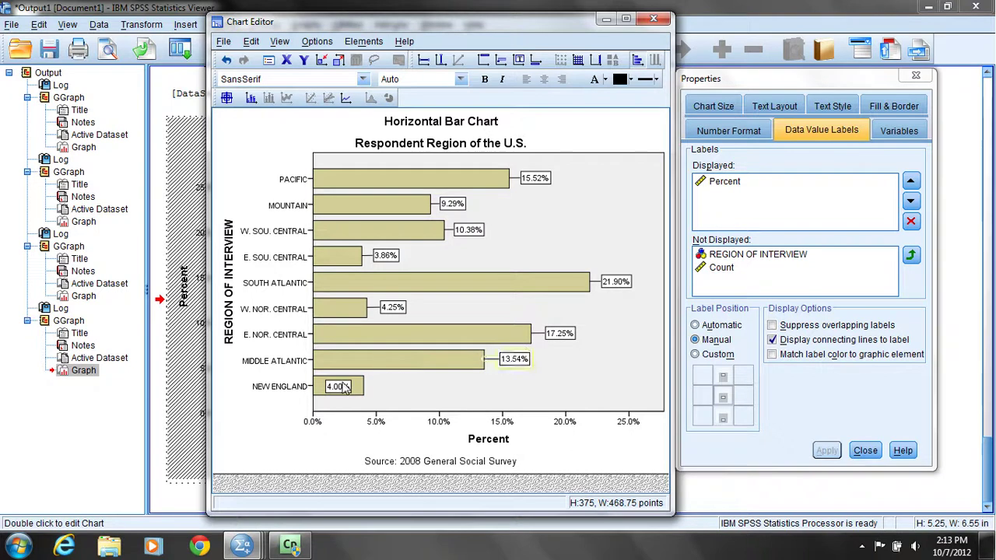
{"action": "left_click", "coordinate": [345, 387]}
{"action": "left_click_drag", "start_coordinate": [345, 387], "coordinate": [385, 382]}
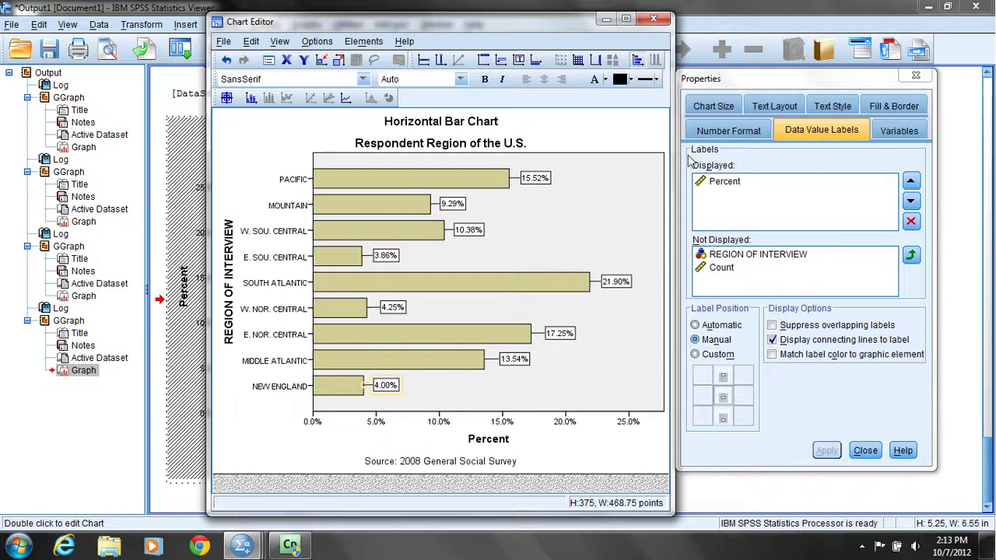
{"action": "left_click", "coordinate": [655, 17]}
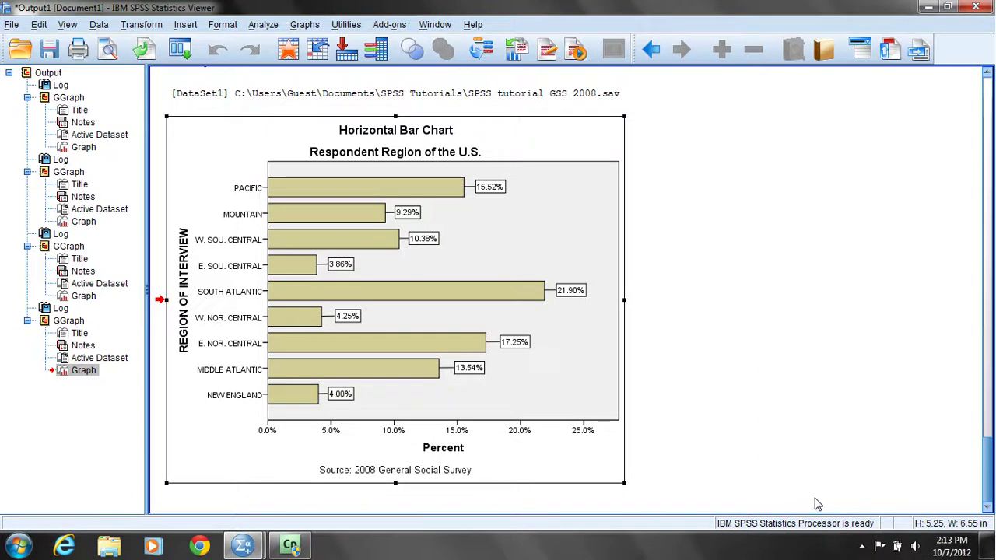
Step: Reopen the region chart for editing, select the bars and review their bar options, fill and border, chart size and category properties
{"action": "double_click", "coordinate": [554, 450]}
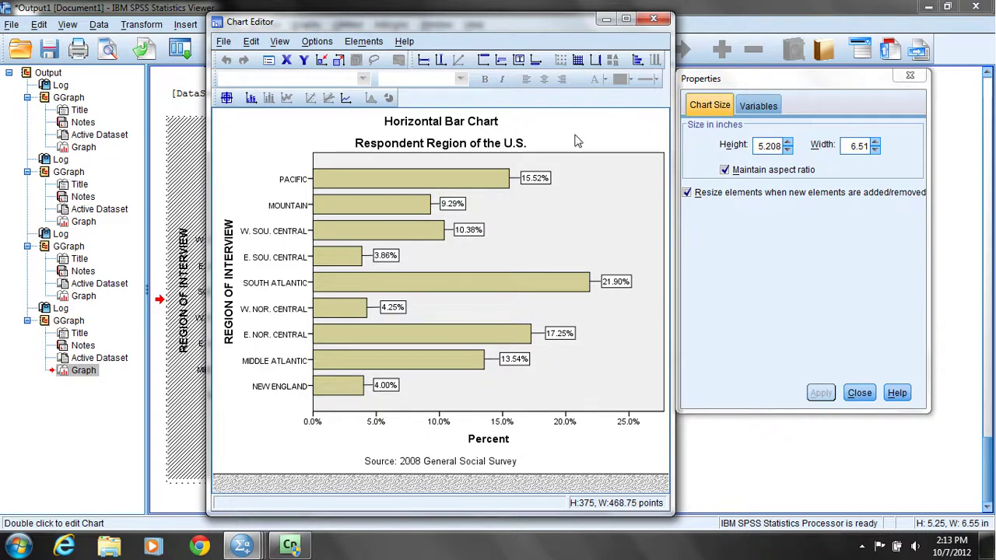
{"action": "left_click", "coordinate": [415, 182]}
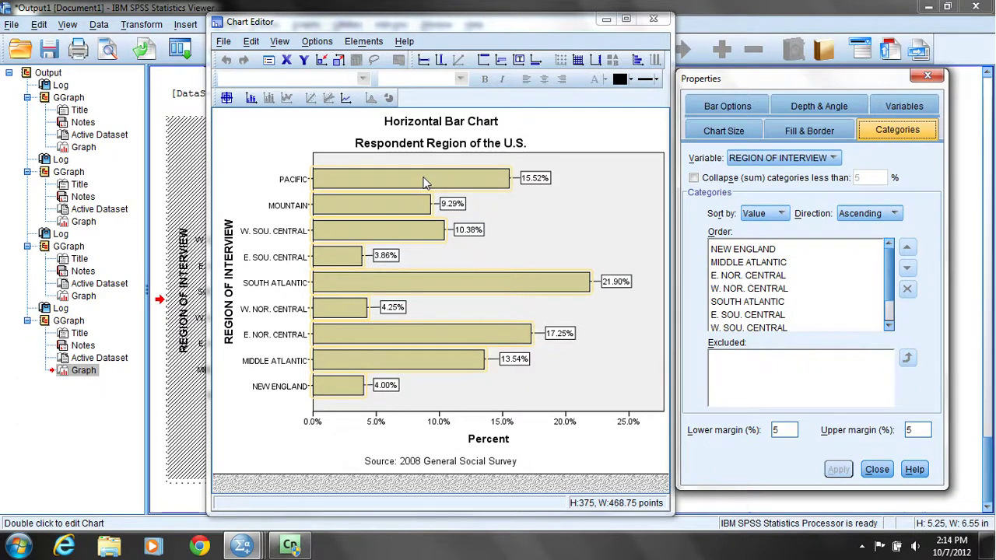
{"action": "left_click", "coordinate": [715, 105]}
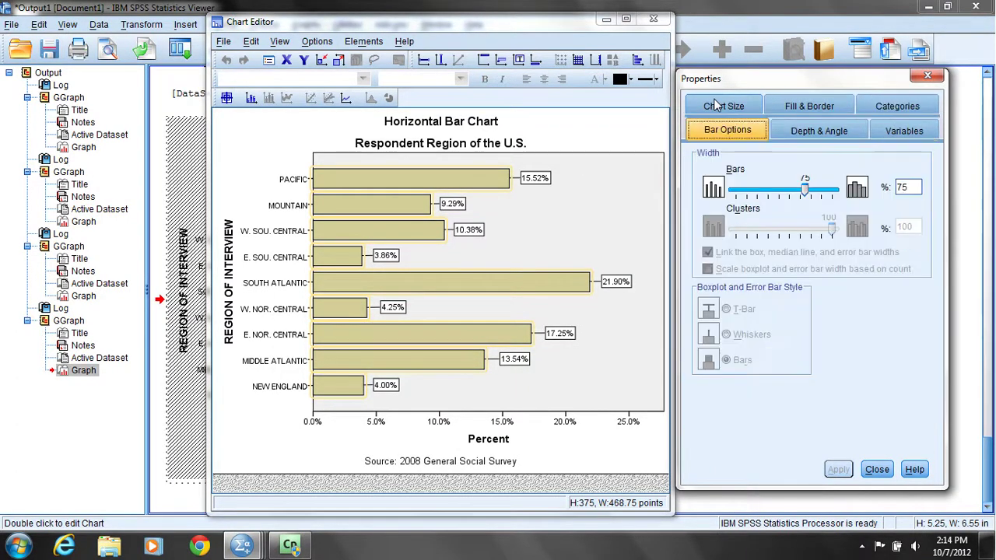
{"action": "left_click", "coordinate": [794, 109]}
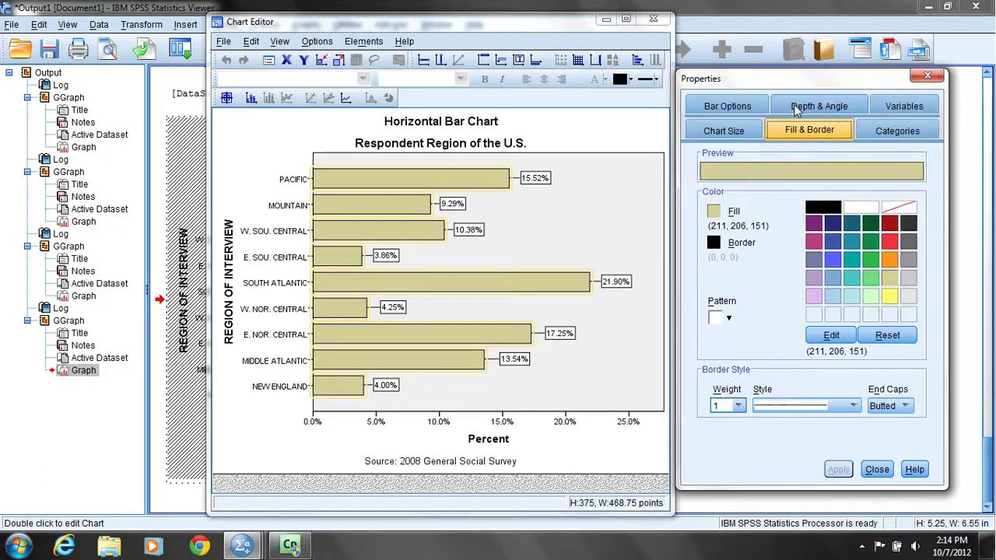
{"action": "left_click", "coordinate": [912, 107]}
{"action": "left_click", "coordinate": [711, 107]}
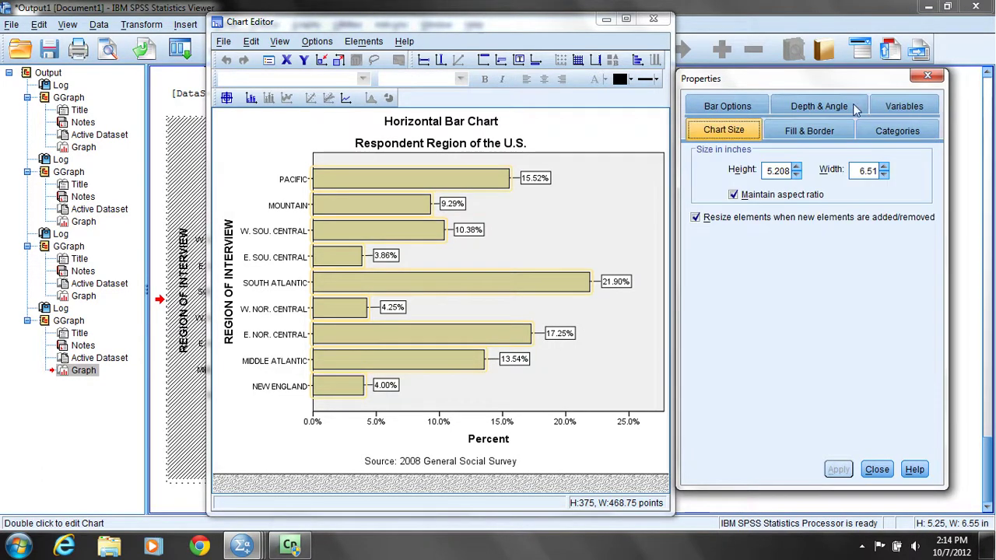
{"action": "left_click", "coordinate": [891, 130]}
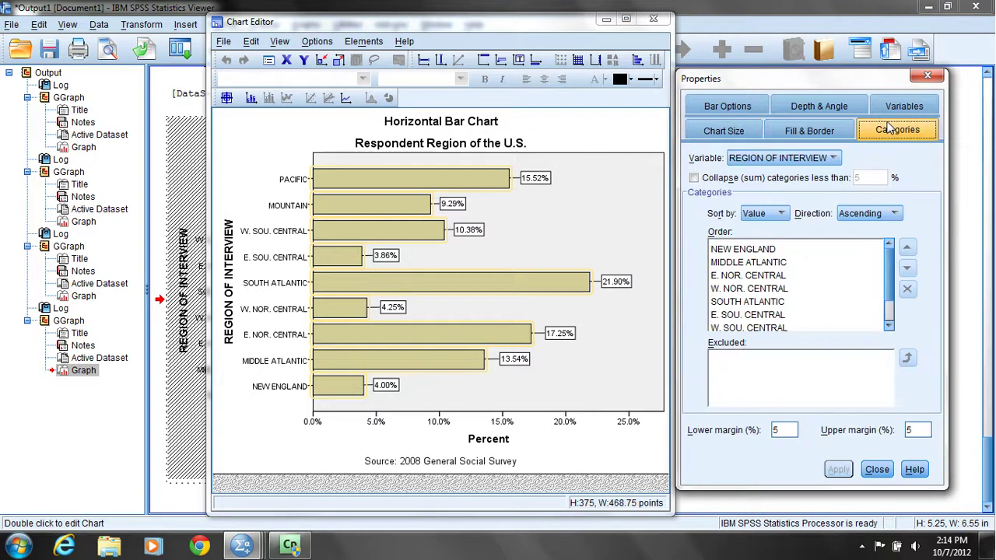
{"action": "left_click", "coordinate": [811, 132]}
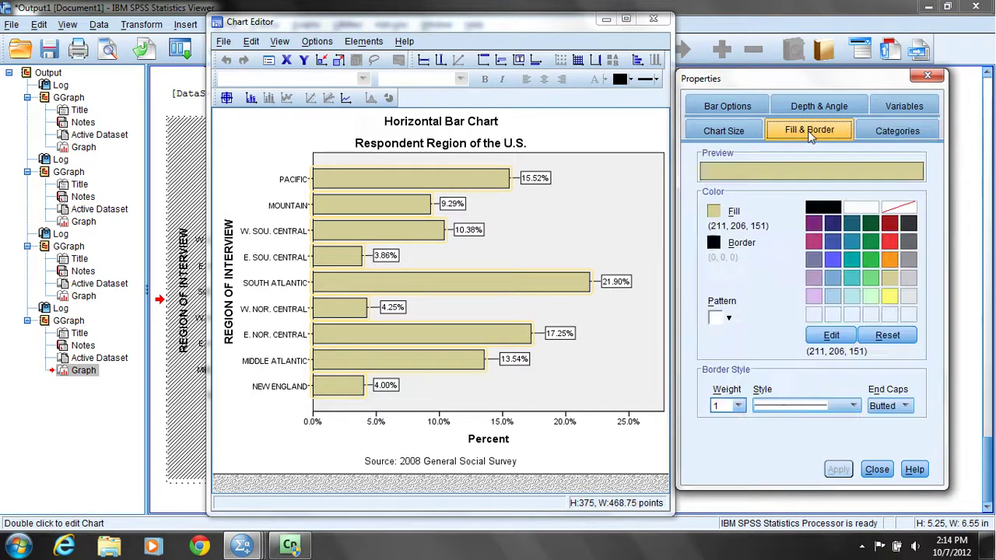
{"action": "left_click", "coordinate": [862, 547]}
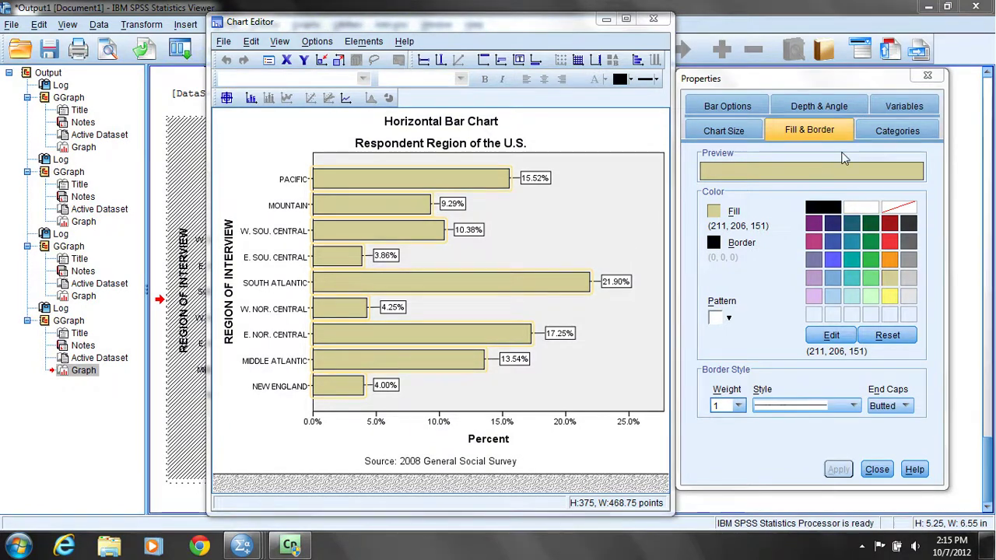
Step: Sort the REGION OF INTERVIEW categories by value in Descending direction, apply it and close the properties
{"action": "left_click", "coordinate": [899, 133]}
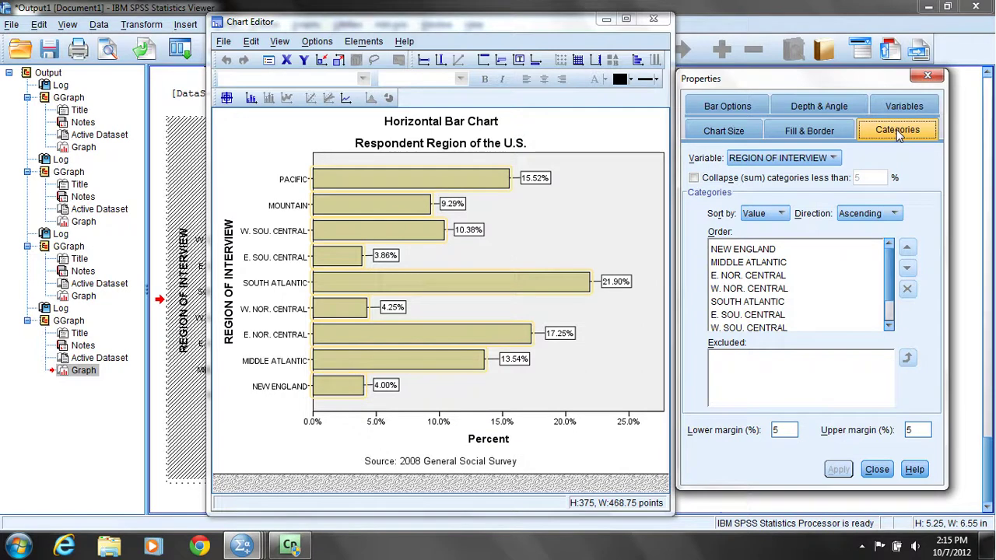
{"action": "left_click", "coordinate": [896, 215]}
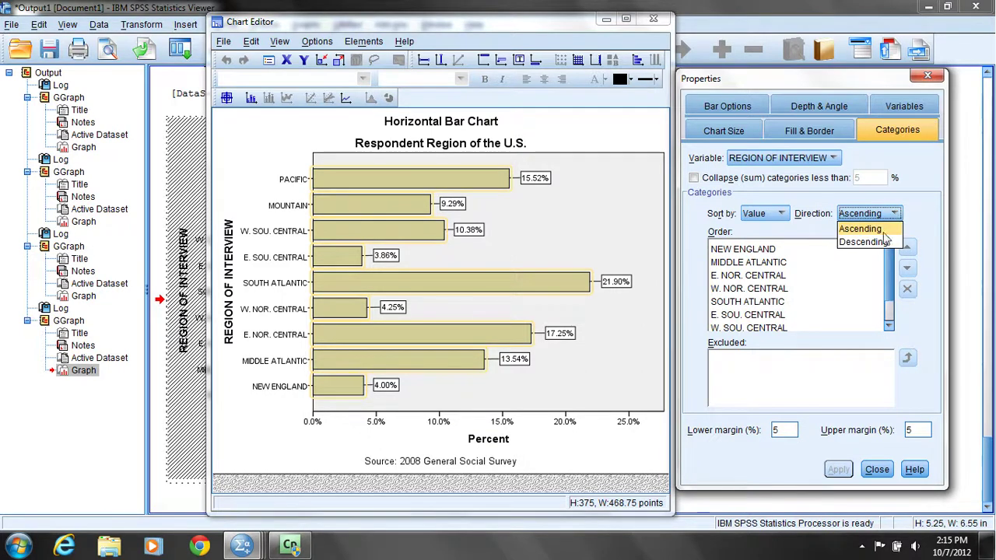
{"action": "left_click", "coordinate": [884, 243]}
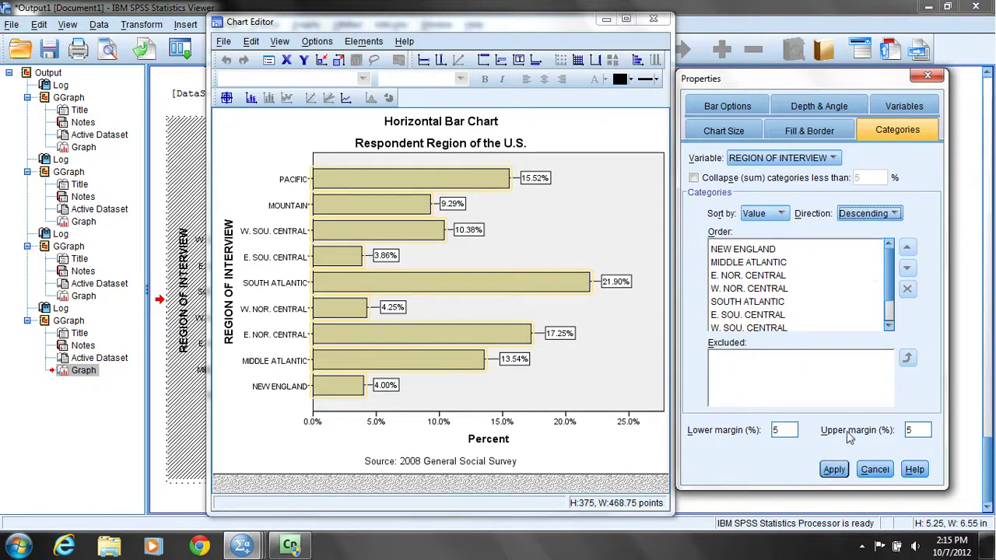
{"action": "left_click", "coordinate": [835, 473]}
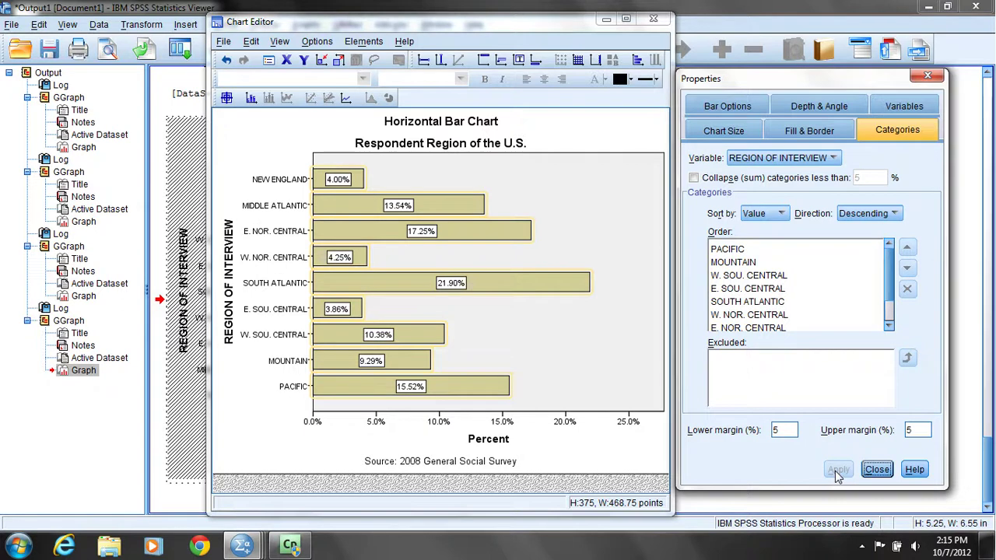
{"action": "left_click", "coordinate": [878, 470]}
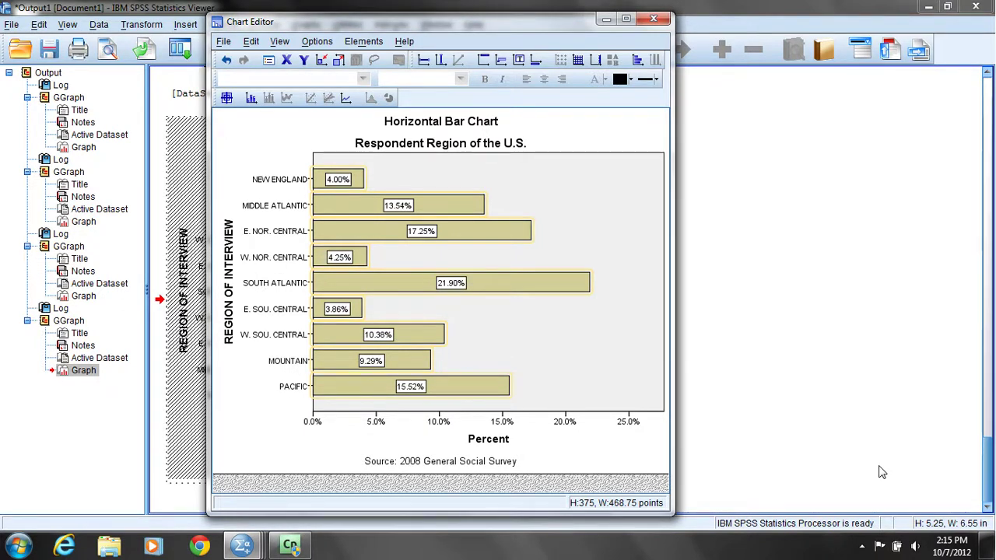
Step: Switch the bars' percent labels to Manual position and place the New England label just beyond its bar end
{"action": "double_click", "coordinate": [342, 181]}
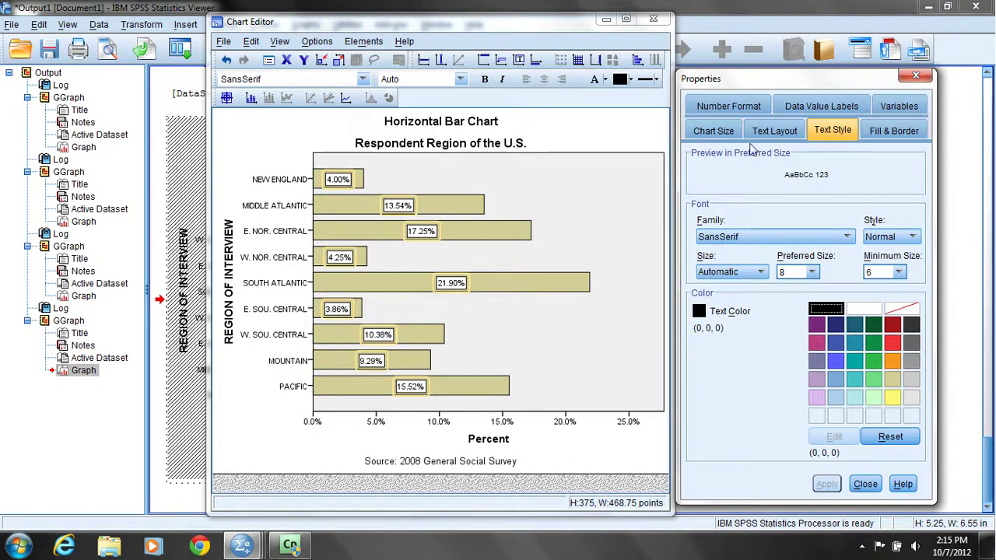
{"action": "left_click", "coordinate": [823, 104]}
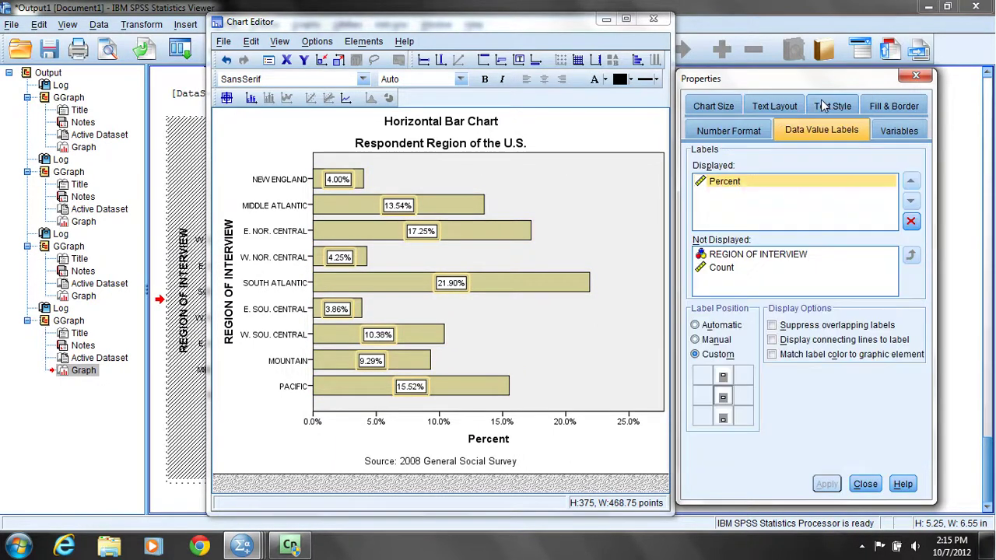
{"action": "left_click", "coordinate": [695, 340]}
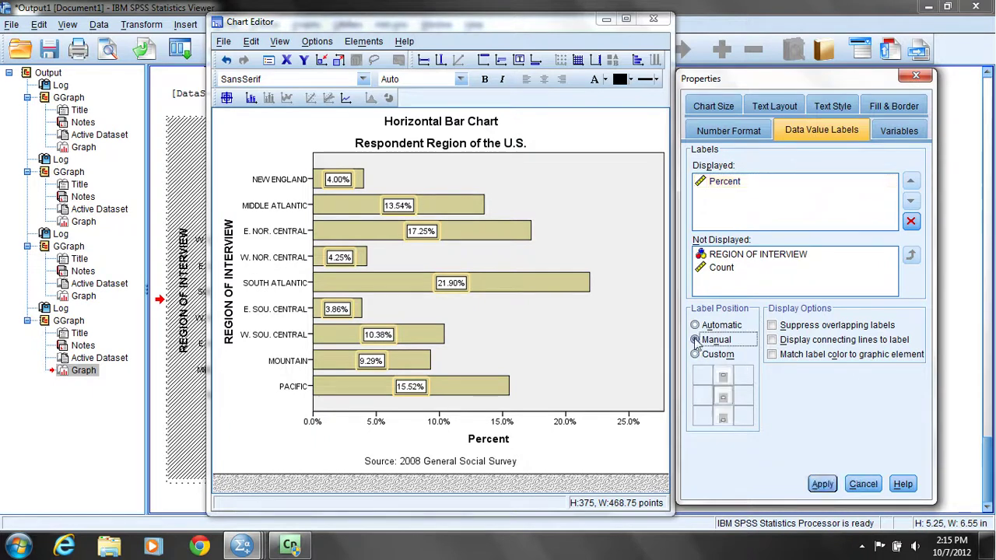
{"action": "left_click", "coordinate": [357, 176]}
{"action": "left_click_drag", "start_coordinate": [357, 176], "coordinate": [399, 173]}
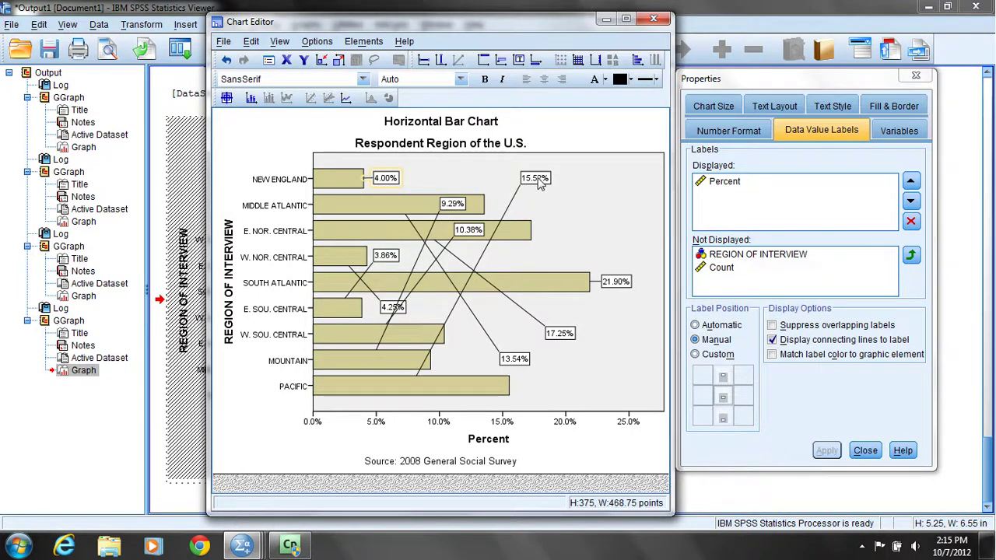
Step: Move the Pacific, Middle Atlantic and E. Nor. Central percent labels just beyond the ends of their own bars
{"action": "left_click_drag", "start_coordinate": [540, 186], "coordinate": [537, 392]}
{"action": "left_click_drag", "start_coordinate": [535, 394], "coordinate": [539, 393]}
{"action": "left_click_drag", "start_coordinate": [520, 361], "coordinate": [517, 180]}
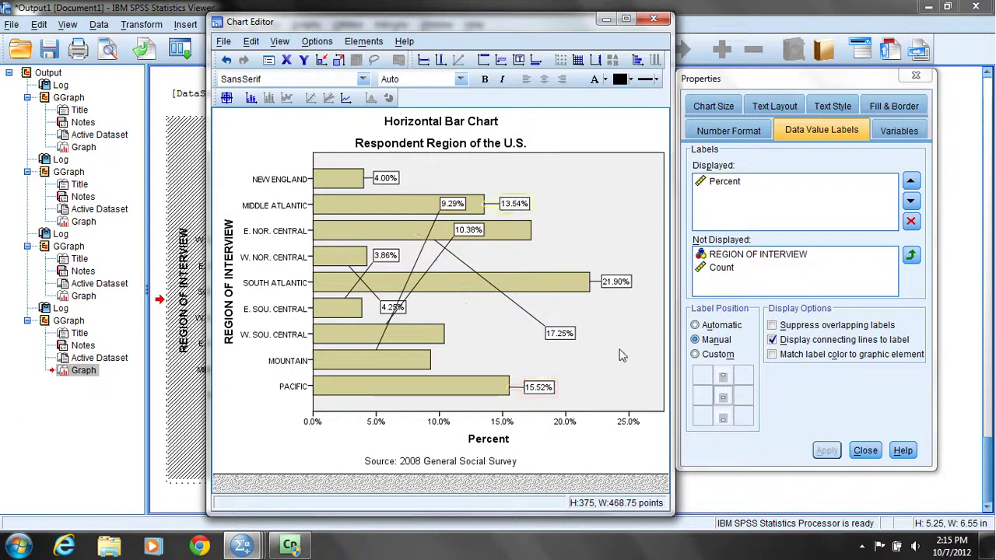
{"action": "left_click_drag", "start_coordinate": [569, 343], "coordinate": [558, 204]}
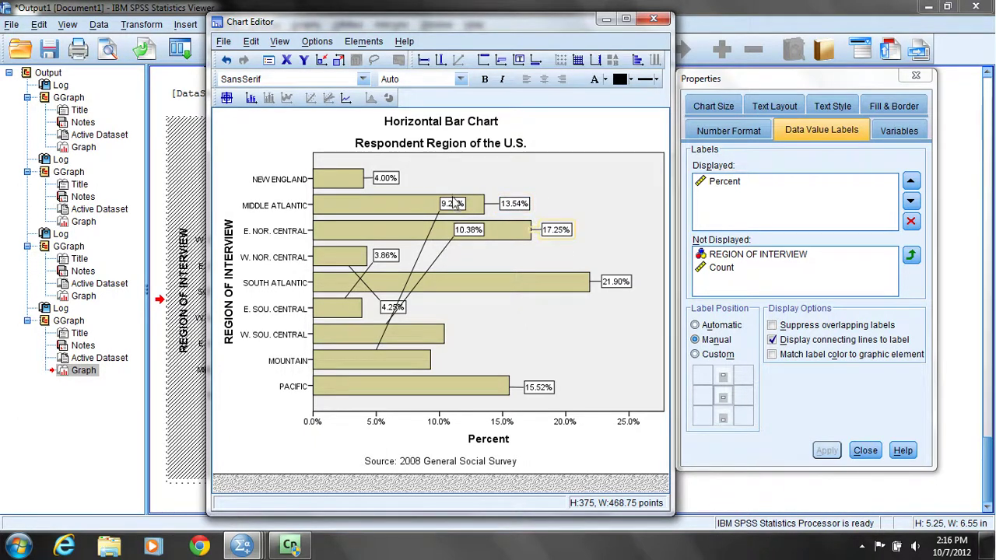
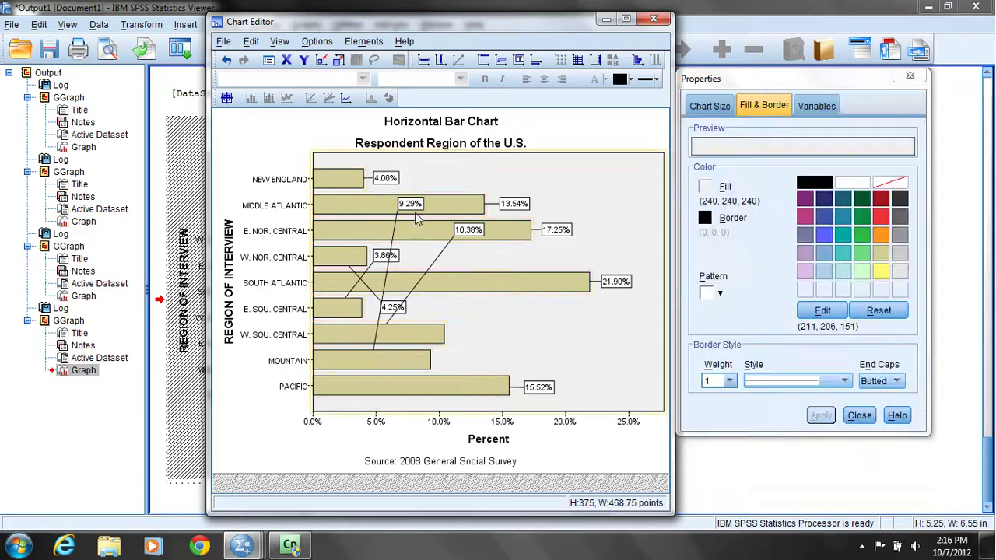
Step: Move the Mountain and W. Sou. Central percent labels just beyond the ends of their own bars
{"action": "left_click", "coordinate": [416, 209]}
{"action": "left_click", "coordinate": [416, 207]}
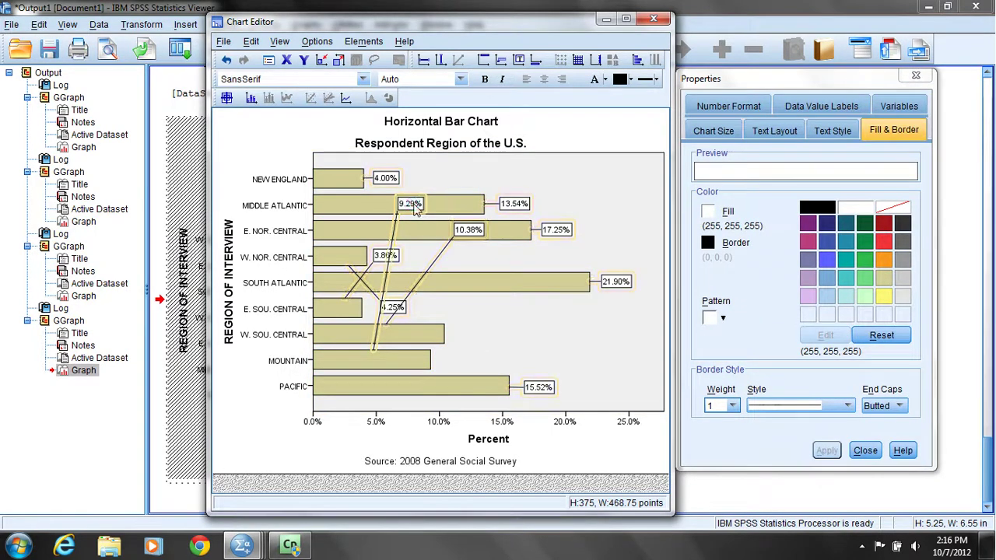
{"action": "left_click_drag", "start_coordinate": [417, 208], "coordinate": [452, 358]}
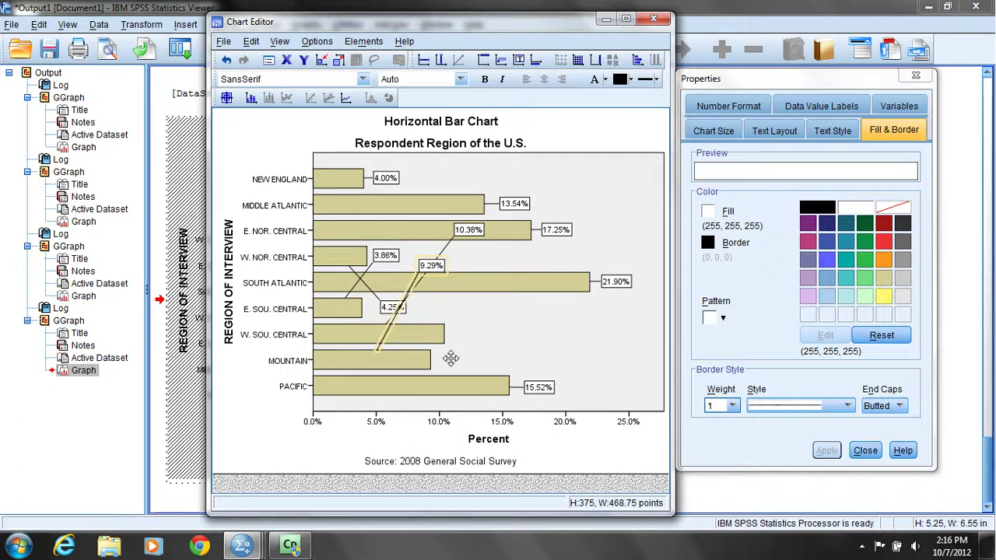
{"action": "left_click_drag", "start_coordinate": [431, 263], "coordinate": [449, 359]}
{"action": "left_click_drag", "start_coordinate": [478, 236], "coordinate": [477, 339]}
Step: Swap the W. Nor. Central and E. Sou. Central percent labels to their own bars and fine-tune the W. Nor. Central label
{"action": "left_click_drag", "start_coordinate": [412, 288], "coordinate": [459, 256]}
{"action": "left_click_drag", "start_coordinate": [390, 249], "coordinate": [378, 313]}
{"action": "left_click_drag", "start_coordinate": [381, 271], "coordinate": [394, 251]}
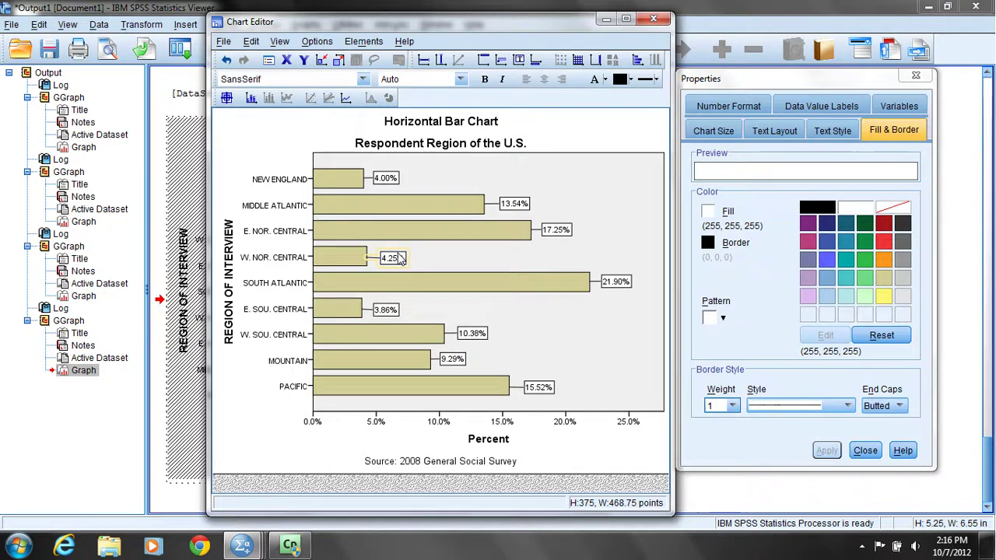
{"action": "left_click", "coordinate": [396, 251]}
{"action": "left_click_drag", "start_coordinate": [396, 251], "coordinate": [400, 253]}
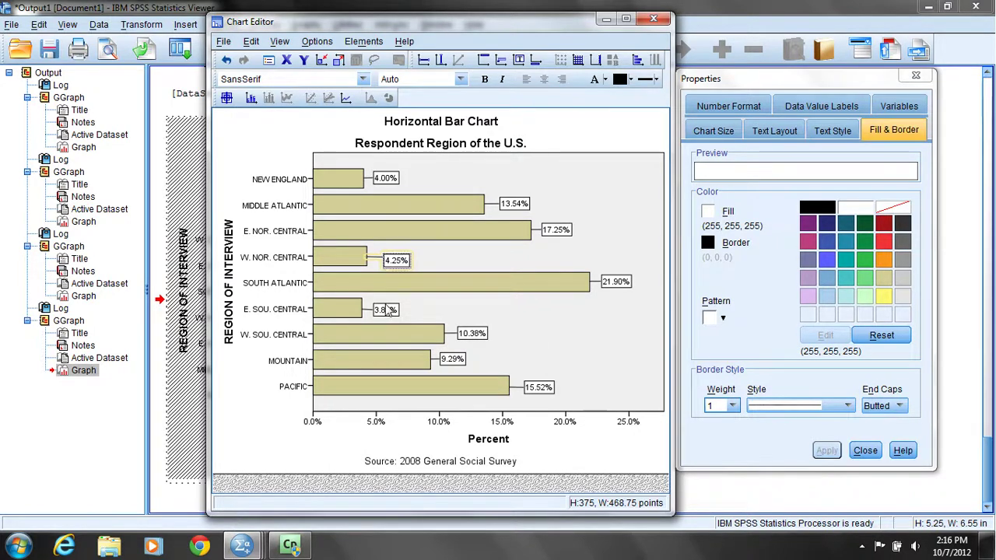
Step: Fine-tune the E. Sou. Central label beside its bar end and close the Chart Editor
{"action": "left_click", "coordinate": [385, 301]}
{"action": "left_click_drag", "start_coordinate": [386, 301], "coordinate": [389, 299]}
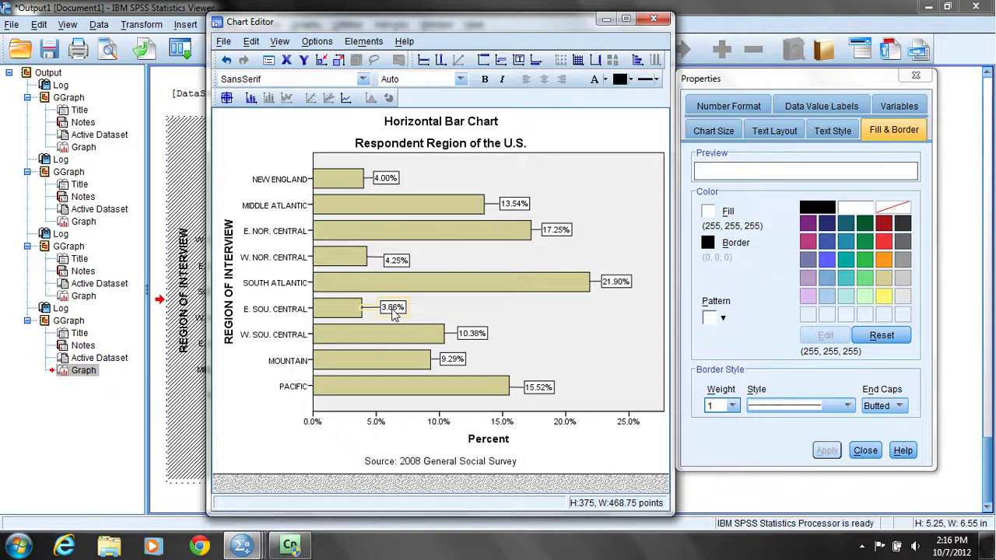
{"action": "mouse_move", "coordinate": [393, 311]}
{"action": "left_mouse_down"}
{"action": "mouse_move", "coordinate": [381, 313]}
{"action": "mouse_move", "coordinate": [401, 311]}
{"action": "left_mouse_up"}
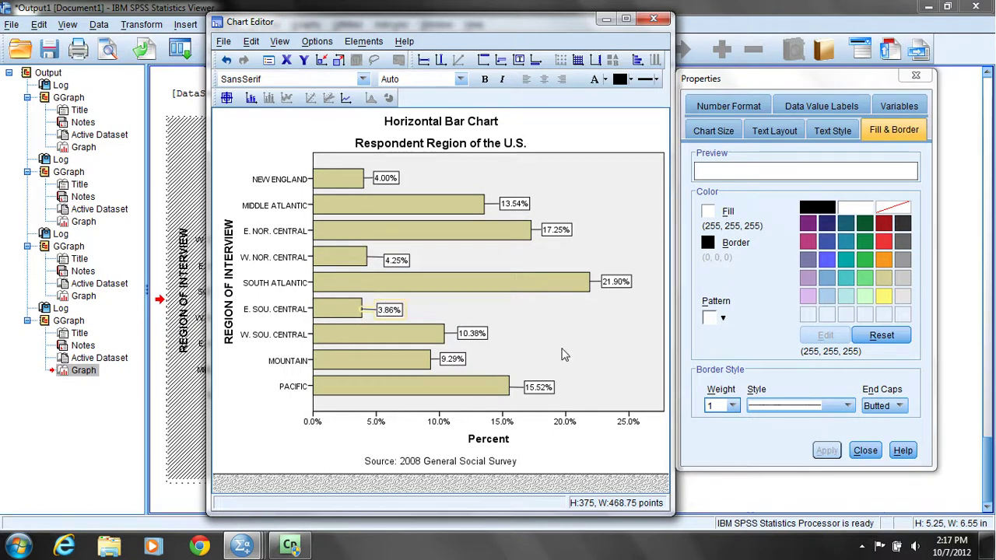
{"action": "left_click", "coordinate": [565, 355]}
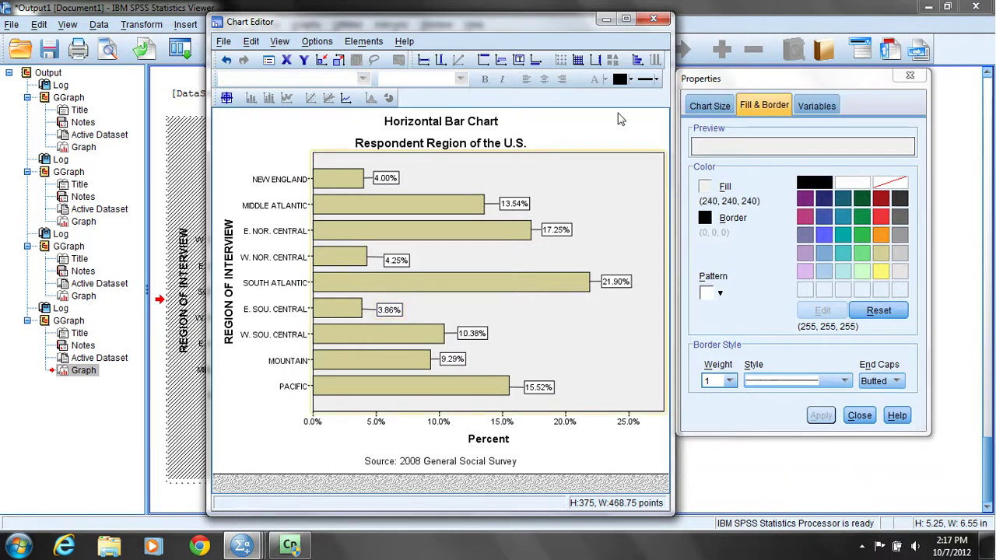
{"action": "left_click", "coordinate": [650, 19]}
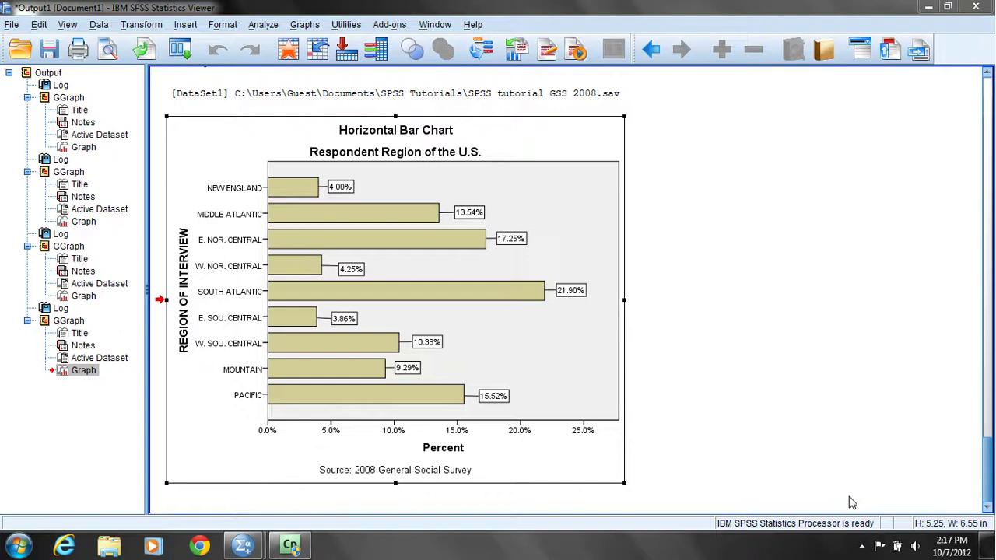
{"action": "left_click", "coordinate": [862, 547]}
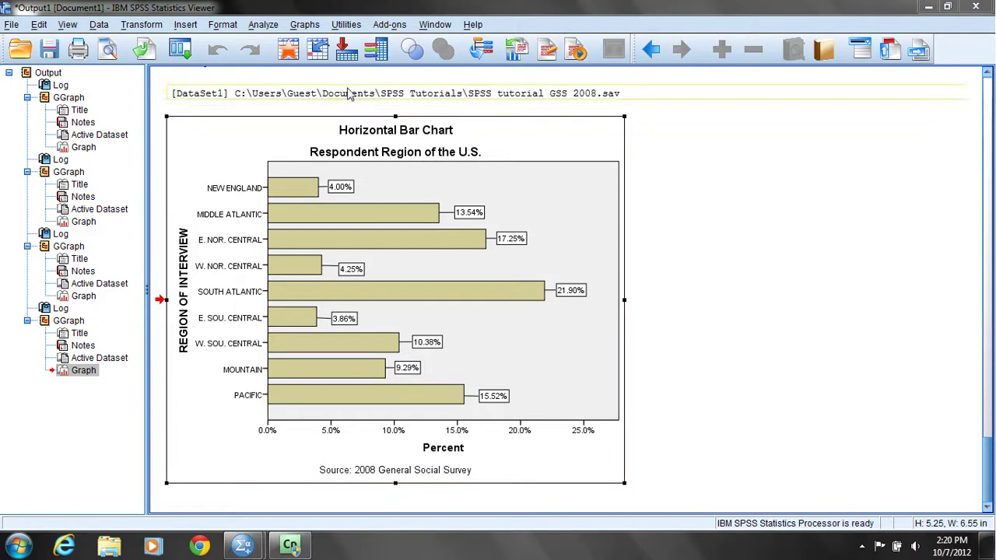
Step: Start a new chart in Chart Builder, reset the previous setup and place a Pie/Polar chart on the canvas
{"action": "left_click", "coordinate": [316, 29]}
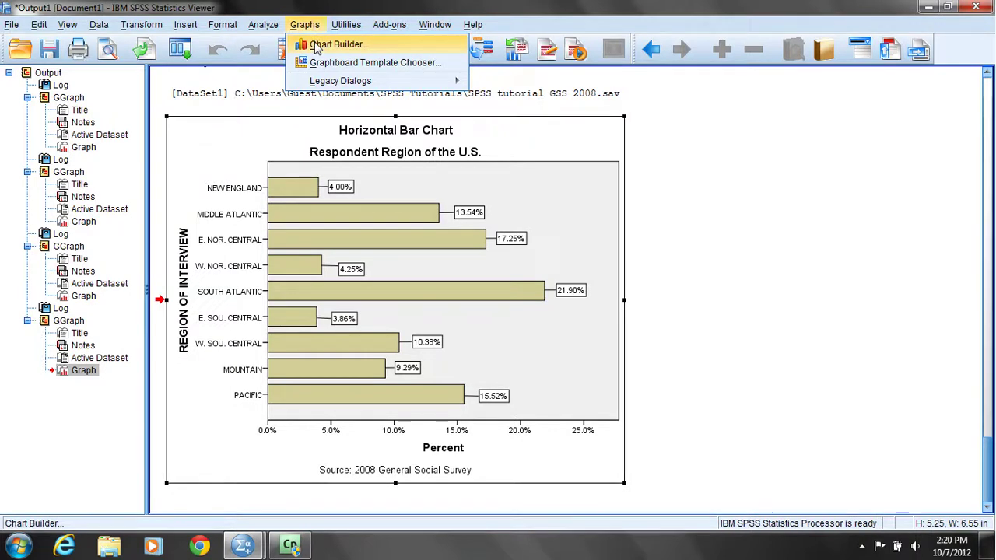
{"action": "left_click", "coordinate": [318, 47]}
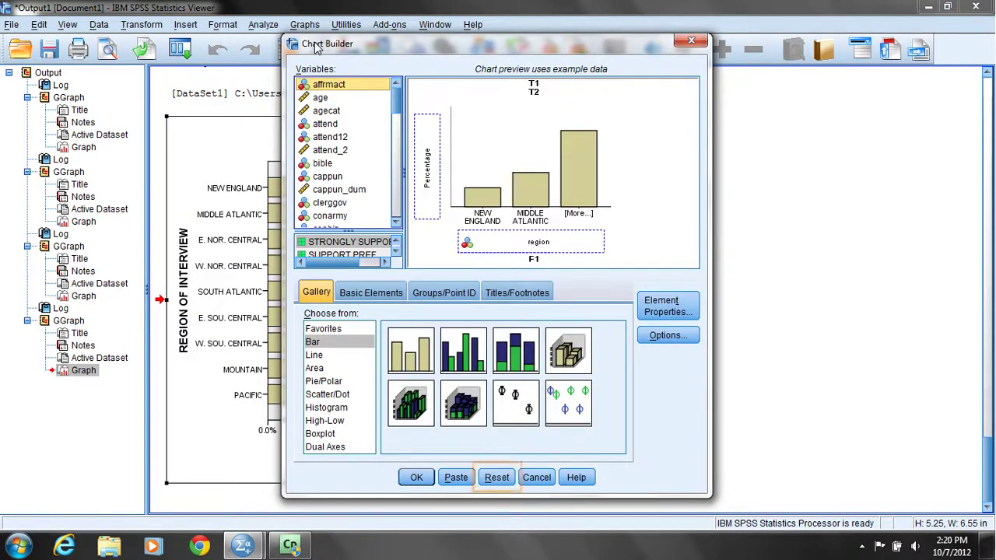
{"action": "left_click", "coordinate": [497, 480]}
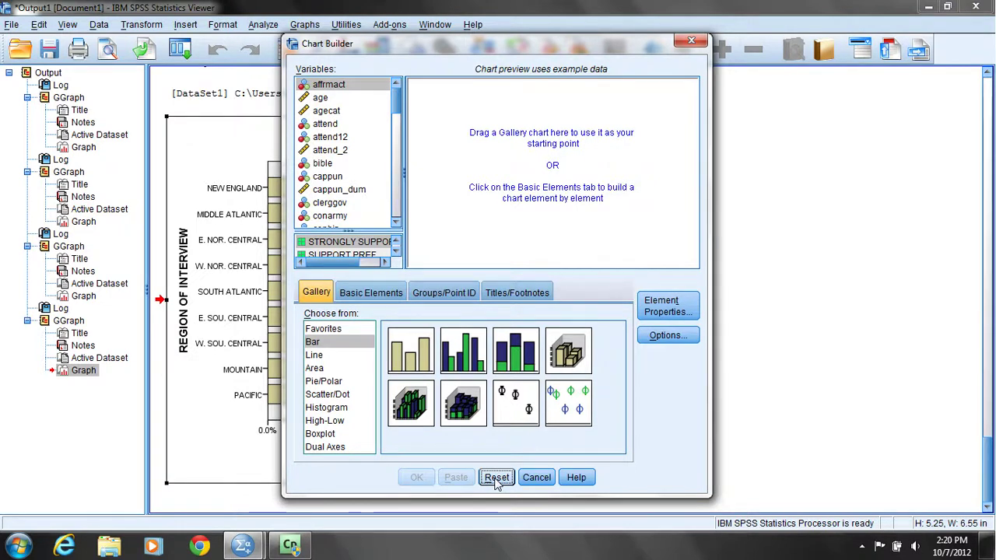
{"action": "left_click", "coordinate": [325, 384]}
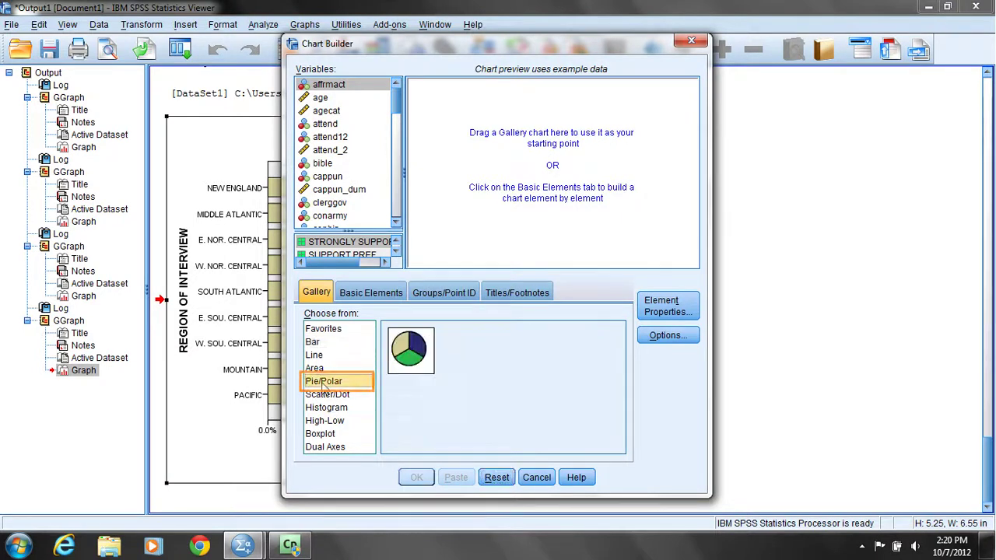
{"action": "left_click", "coordinate": [418, 348]}
{"action": "left_click_drag", "start_coordinate": [418, 347], "coordinate": [523, 155]}
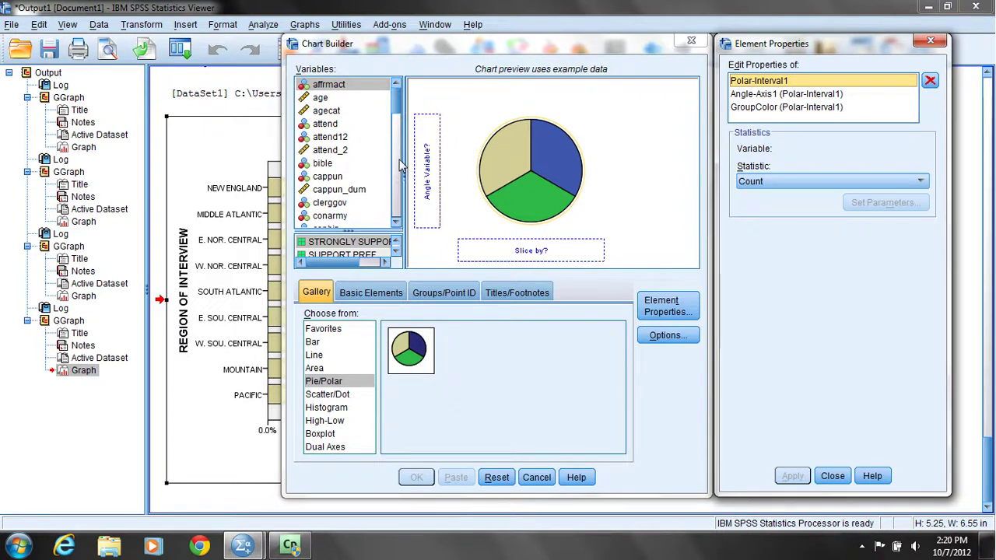
Step: Slice the pie by the bible variable and apply Percentage () as its statistic
{"action": "left_click", "coordinate": [315, 171]}
{"action": "left_click_drag", "start_coordinate": [315, 169], "coordinate": [508, 251]}
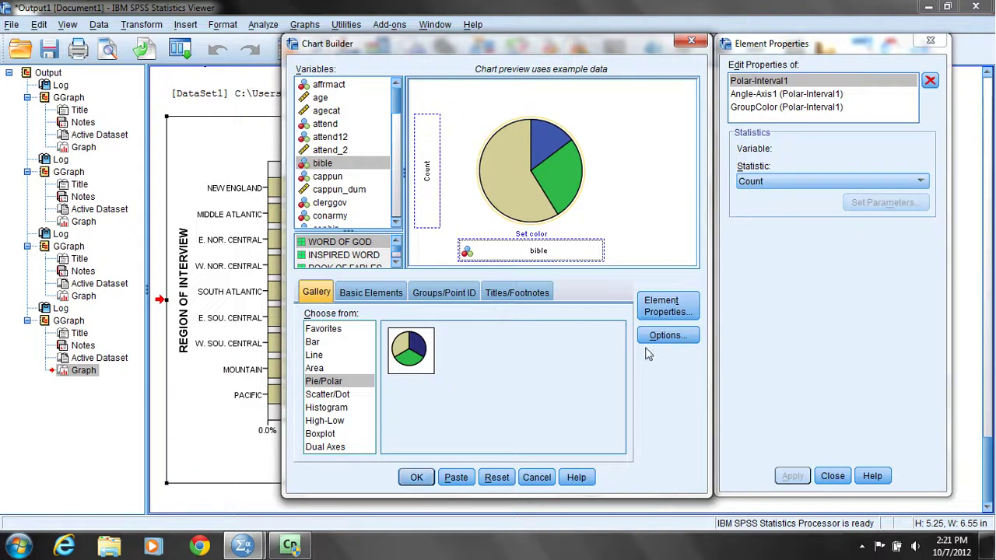
{"action": "left_click", "coordinate": [924, 182]}
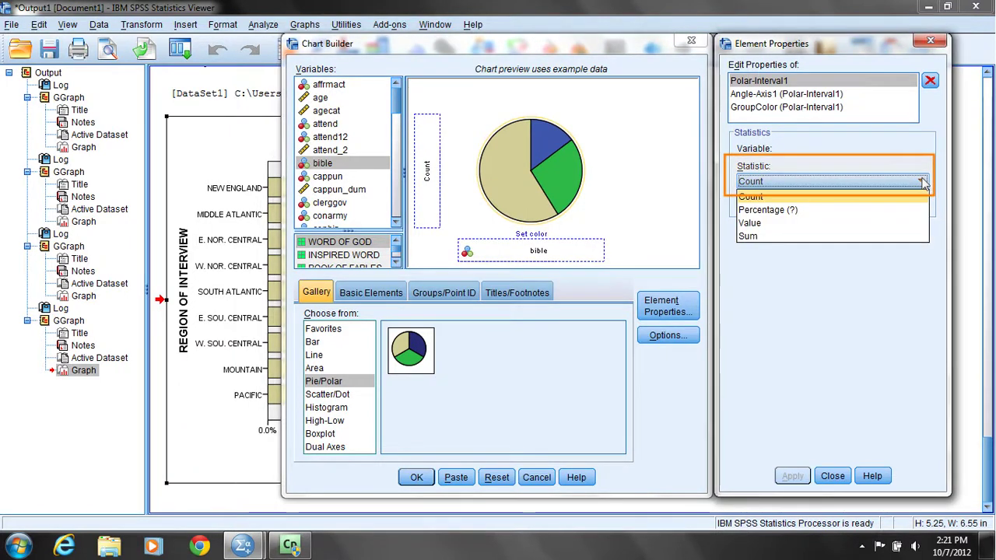
{"action": "left_click", "coordinate": [901, 215]}
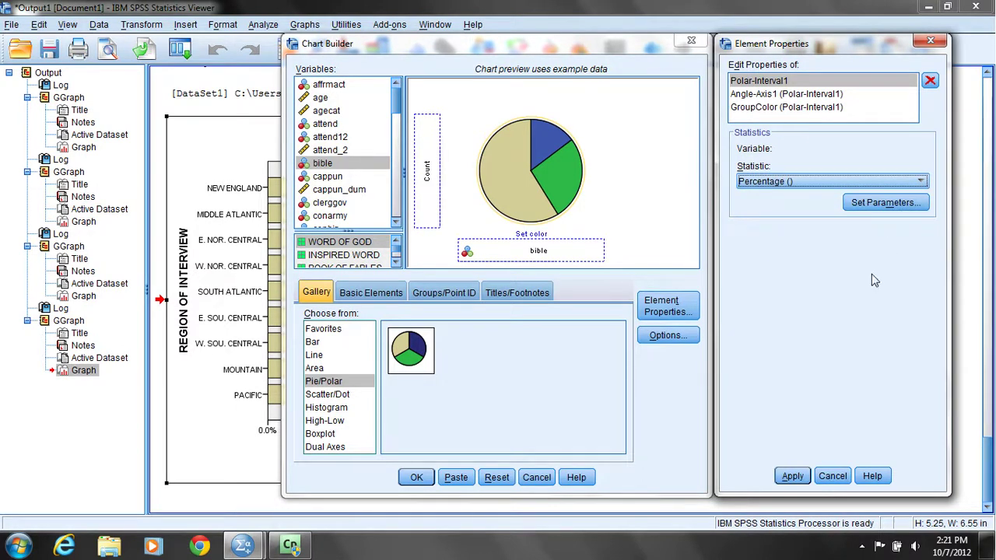
{"action": "left_click", "coordinate": [791, 477]}
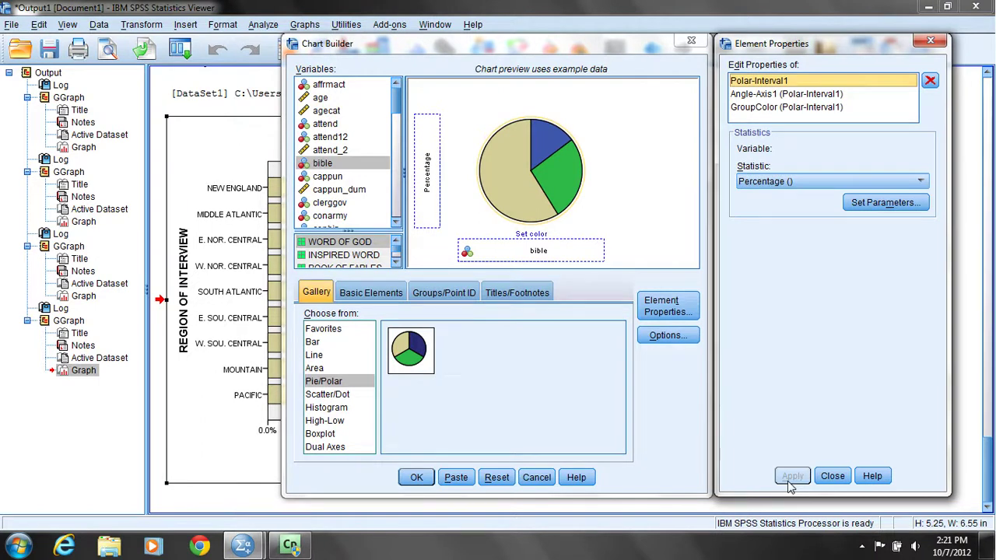
Step: Add Title 1 to the pie chart with the text "Pie Chart" and apply it
{"action": "left_click", "coordinate": [520, 295]}
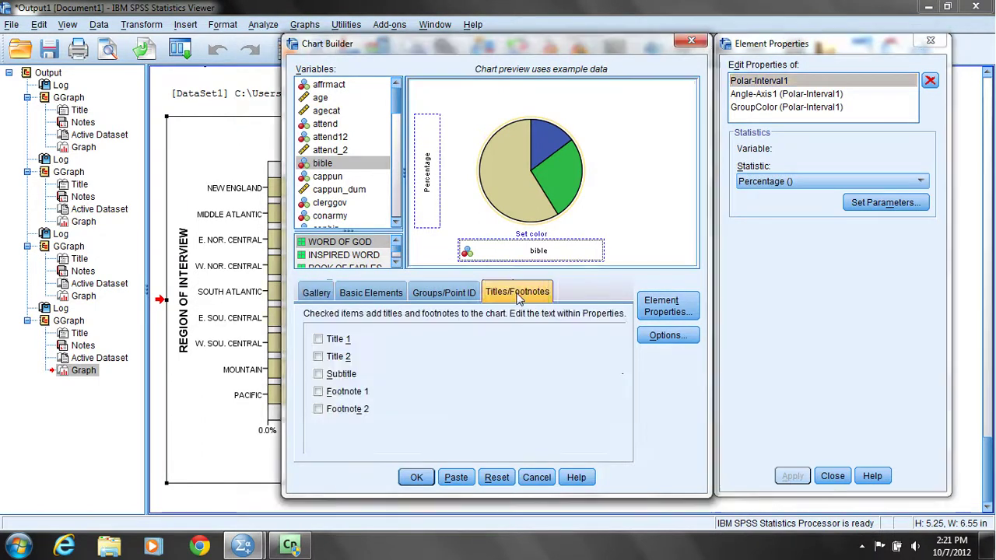
{"action": "left_click", "coordinate": [319, 340]}
{"action": "left_click", "coordinate": [789, 189]}
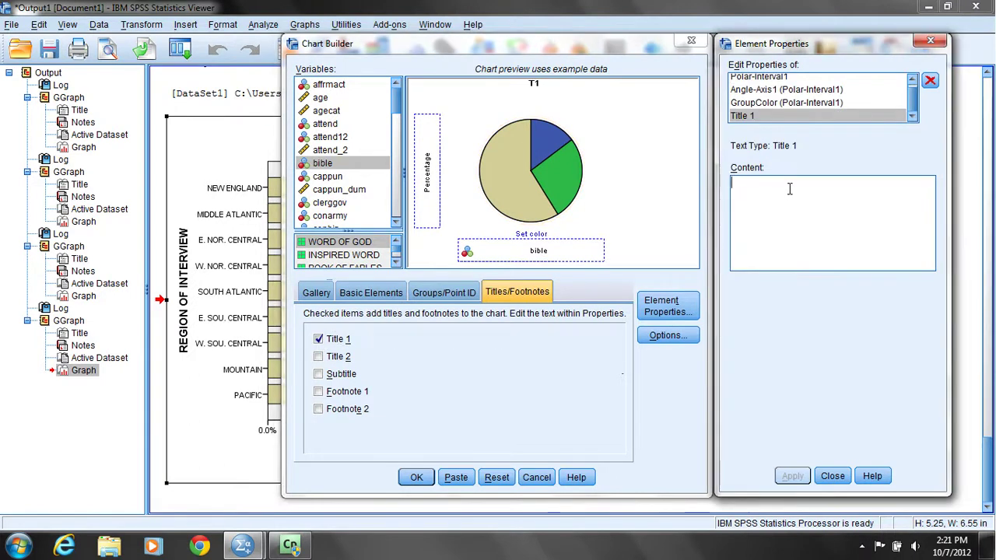
{"action": "type", "text": "Pie"}
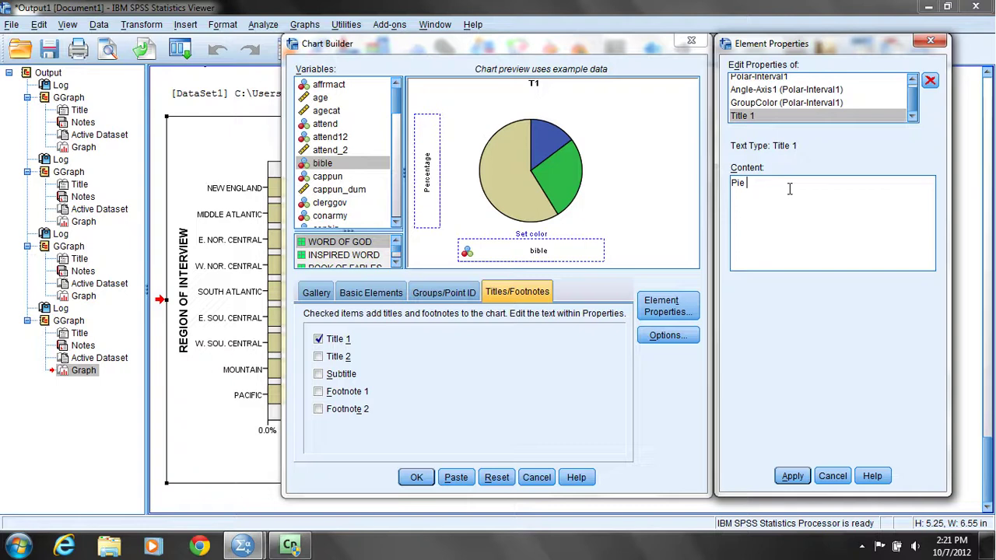
{"action": "type", "text": " Chart"}
{"action": "left_click", "coordinate": [792, 475]}
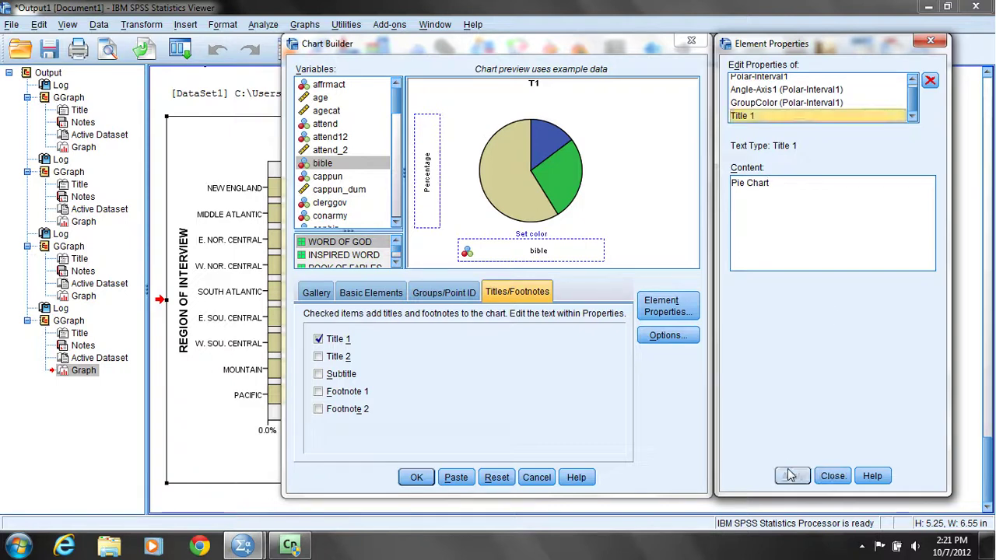
Step: Add Title 2 with the text "Respondent View of the Bible" and apply it
{"action": "left_click", "coordinate": [318, 357]}
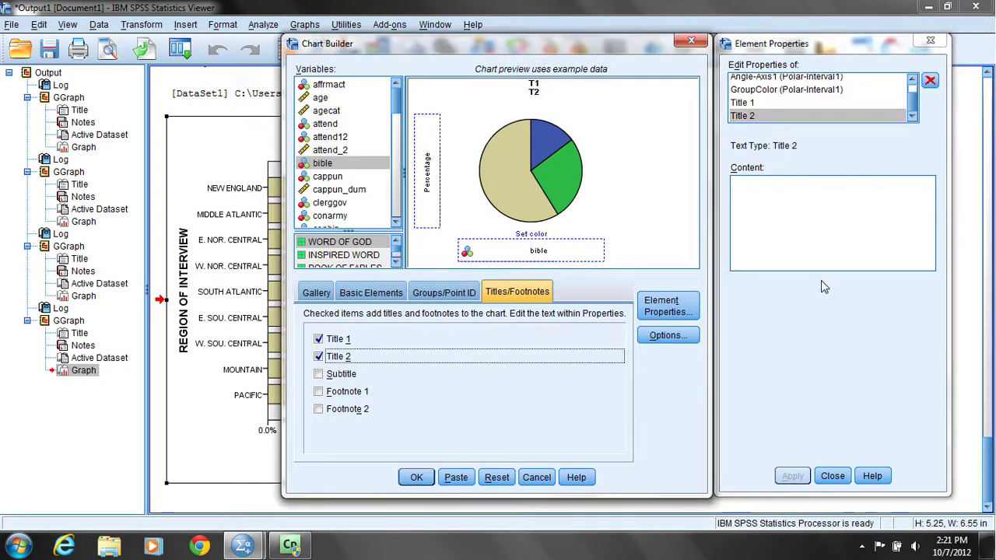
{"action": "left_click", "coordinate": [777, 195]}
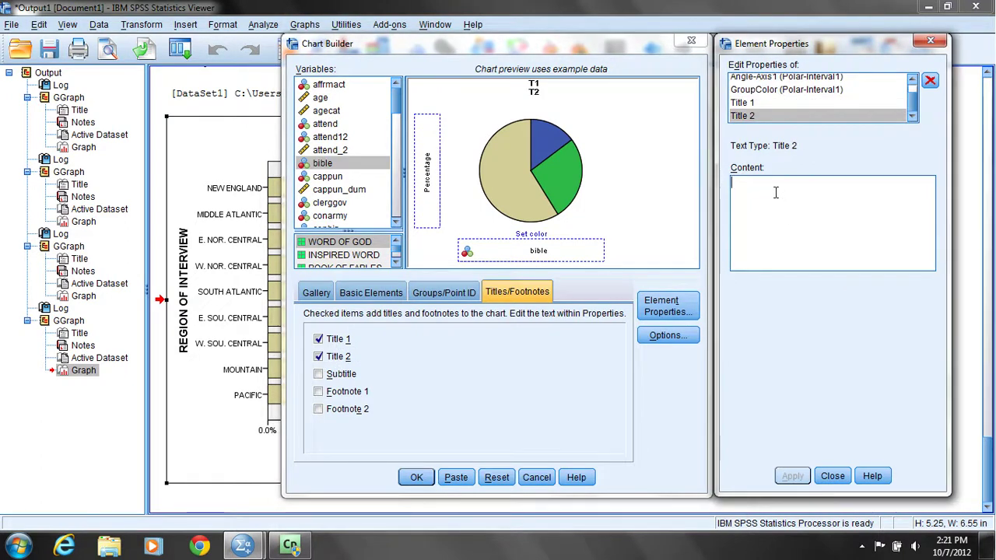
{"action": "type", "text": "Respondent View of the Bible"}
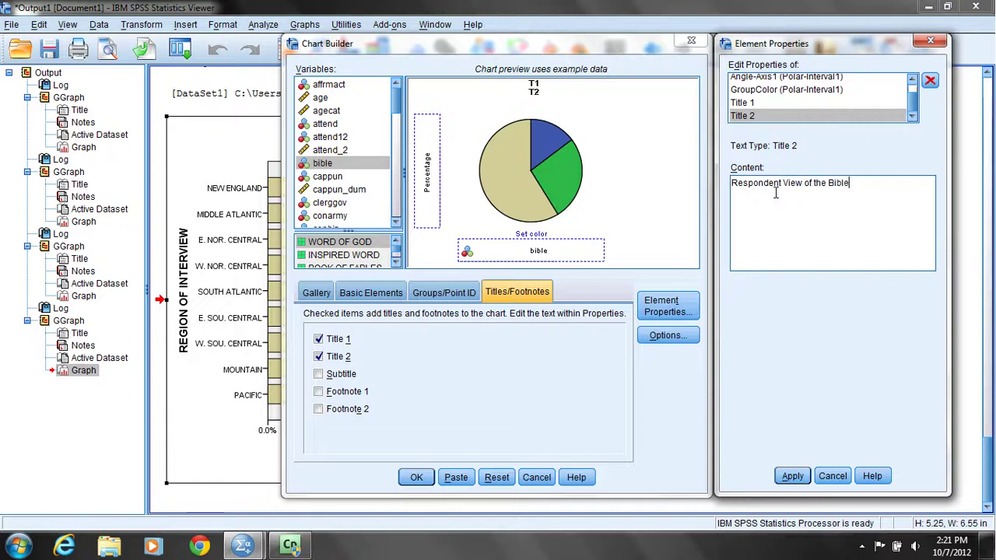
{"action": "left_click", "coordinate": [800, 477]}
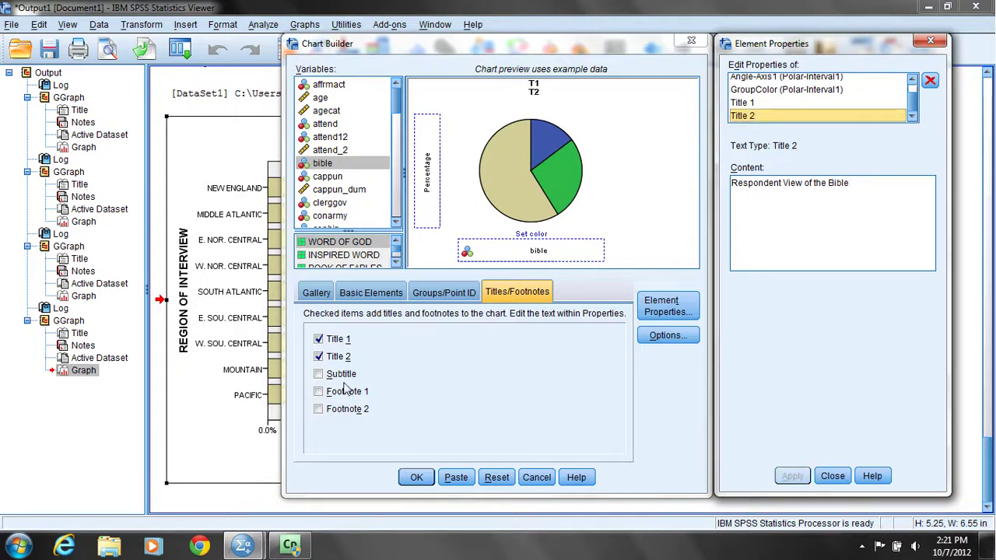
Step: Add Footnote 1 with the text "Source: 2008 General Social Survey", apply it and generate the pie chart
{"action": "left_click", "coordinate": [318, 392]}
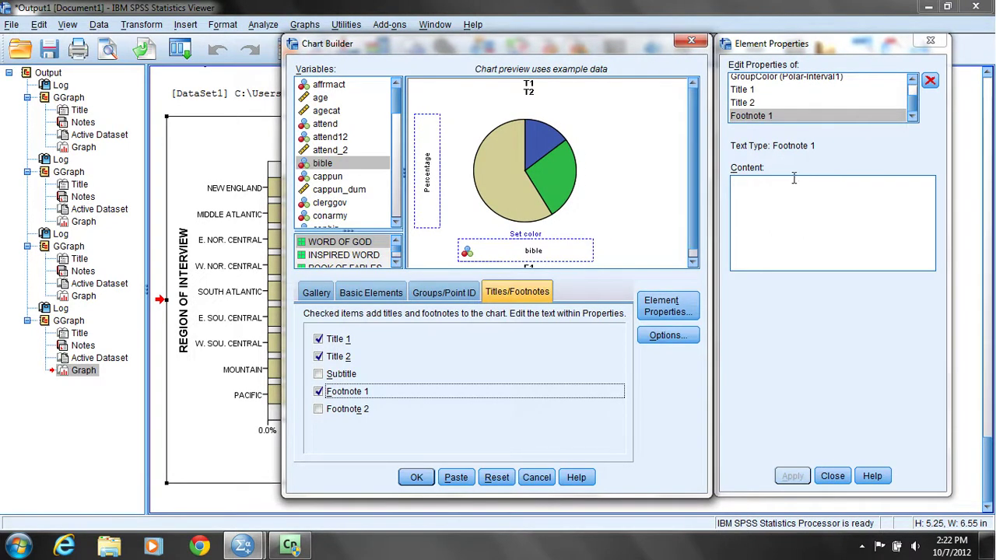
{"action": "left_click", "coordinate": [776, 201]}
{"action": "type", "text": "Source: 2"}
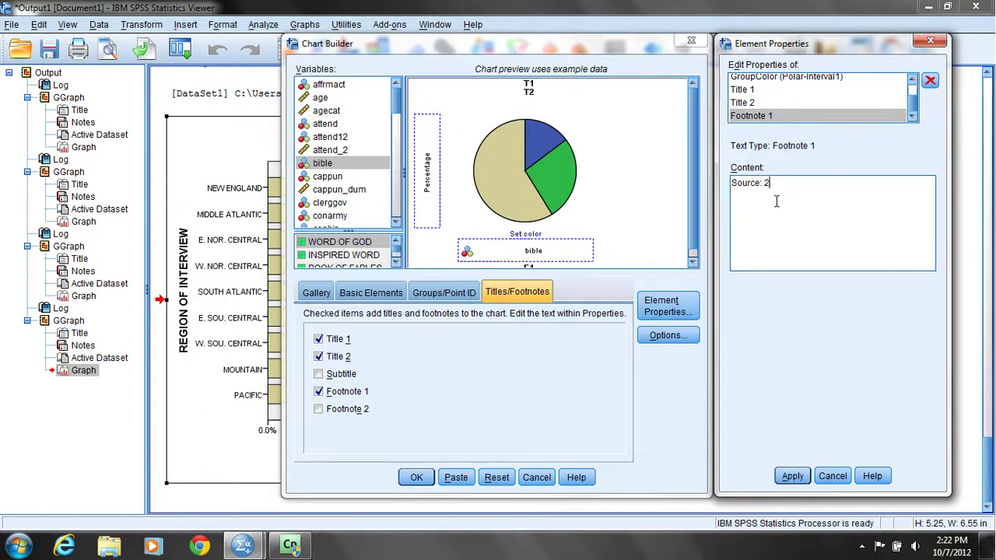
{"action": "key", "text": "BackSpace"}
{"action": "key", "text": "BackSpace"}
{"action": "type", "text": "08 G"}
{"action": "key", "text": "BackSpace"}
{"action": "type", "text": "General Social Survey"}
{"action": "left_click", "coordinate": [794, 476]}
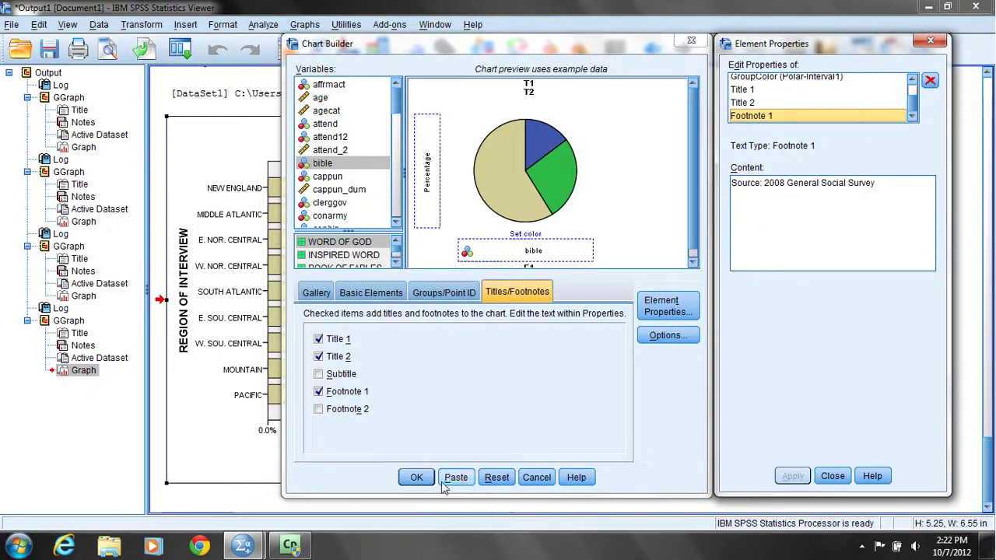
{"action": "left_click", "coordinate": [417, 478]}
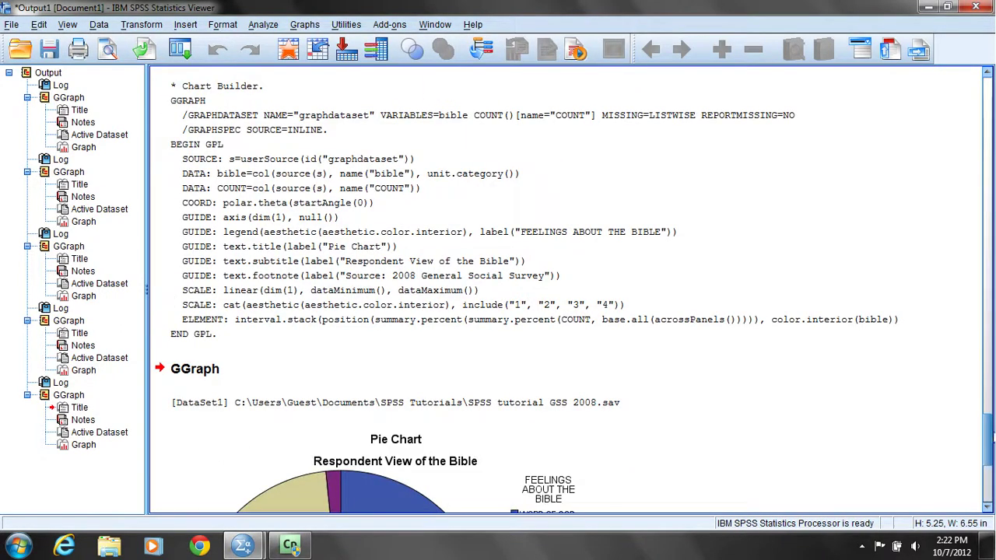
{"action": "left_click_drag", "start_coordinate": [989, 457], "coordinate": [986, 479]}
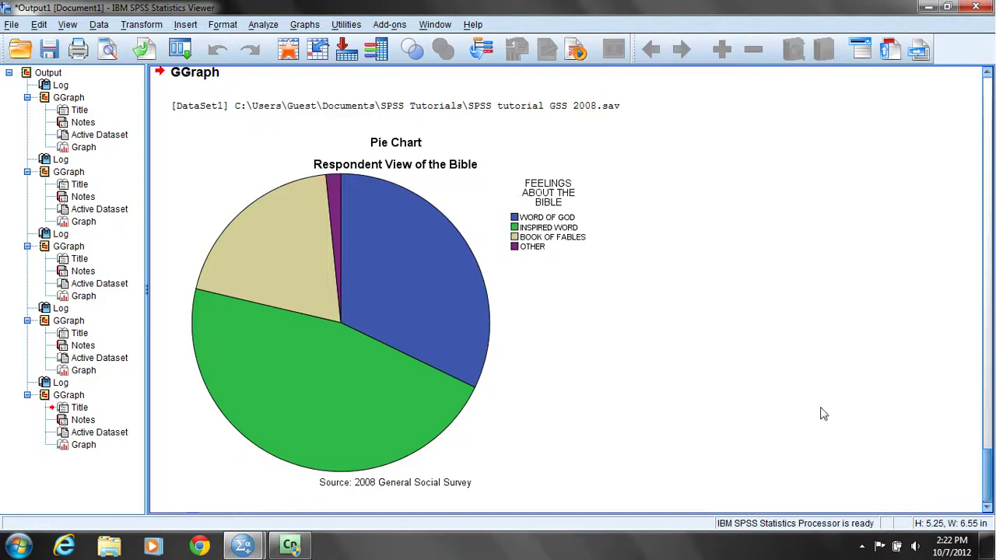
Step: Open the generated pie chart for editing and explode all of its slices
{"action": "double_click", "coordinate": [306, 343]}
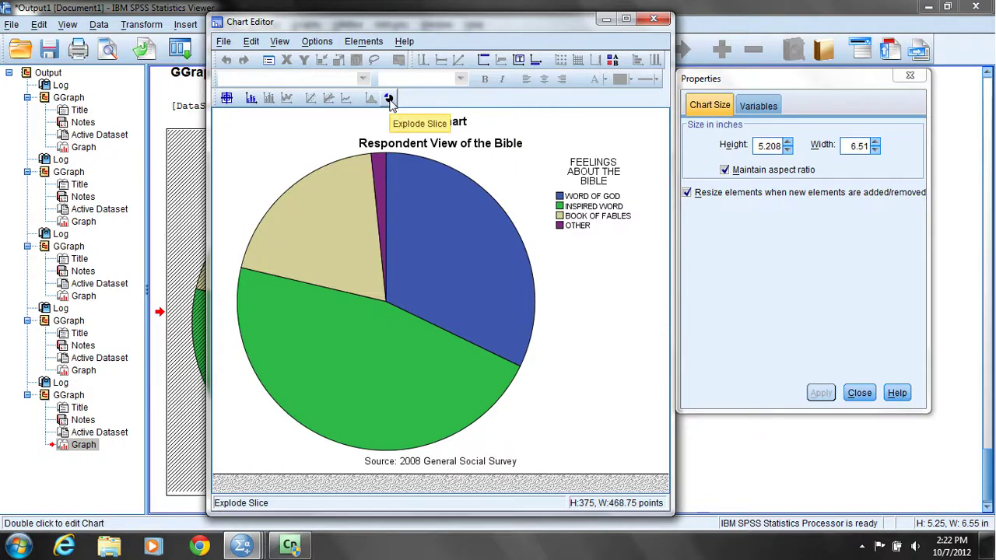
{"action": "left_click", "coordinate": [390, 105]}
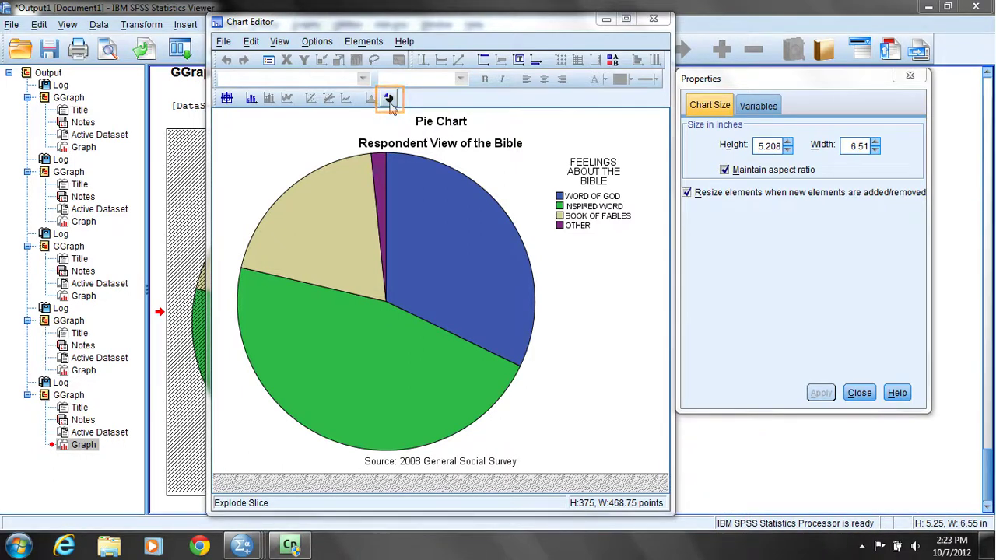
{"action": "left_click", "coordinate": [390, 104]}
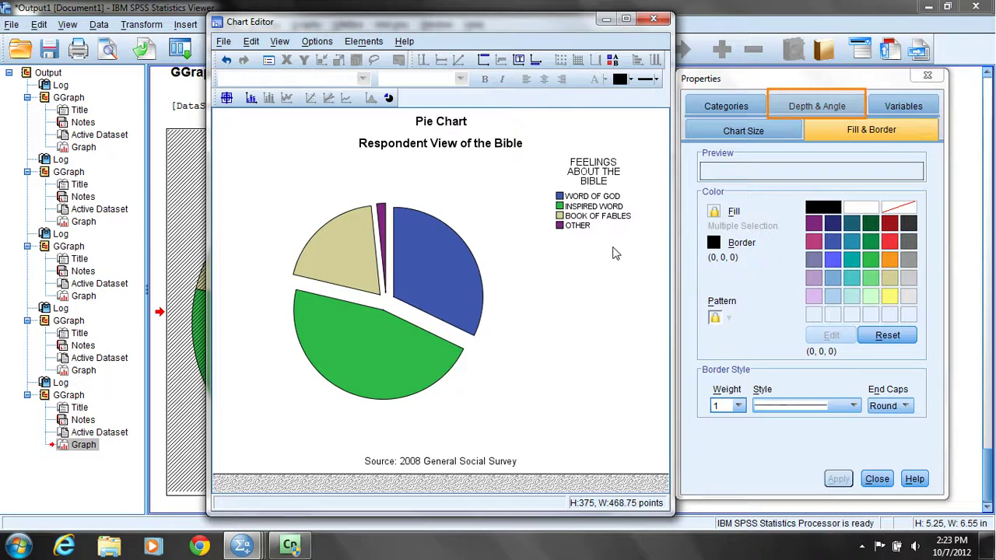
Step: Apply the Shadow effect to the exploded pie slices
{"action": "left_click", "coordinate": [819, 105]}
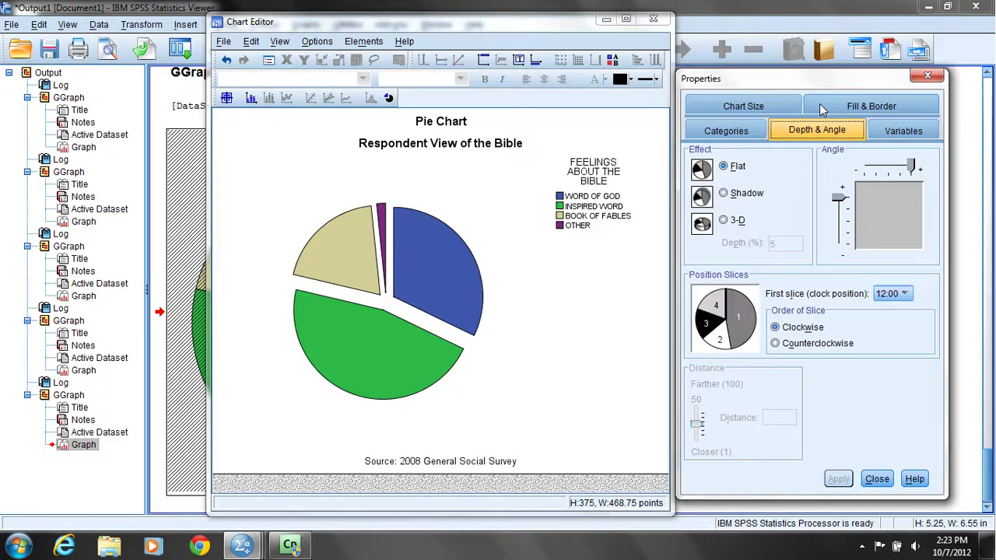
{"action": "left_click", "coordinate": [734, 194]}
{"action": "left_click", "coordinate": [835, 480]}
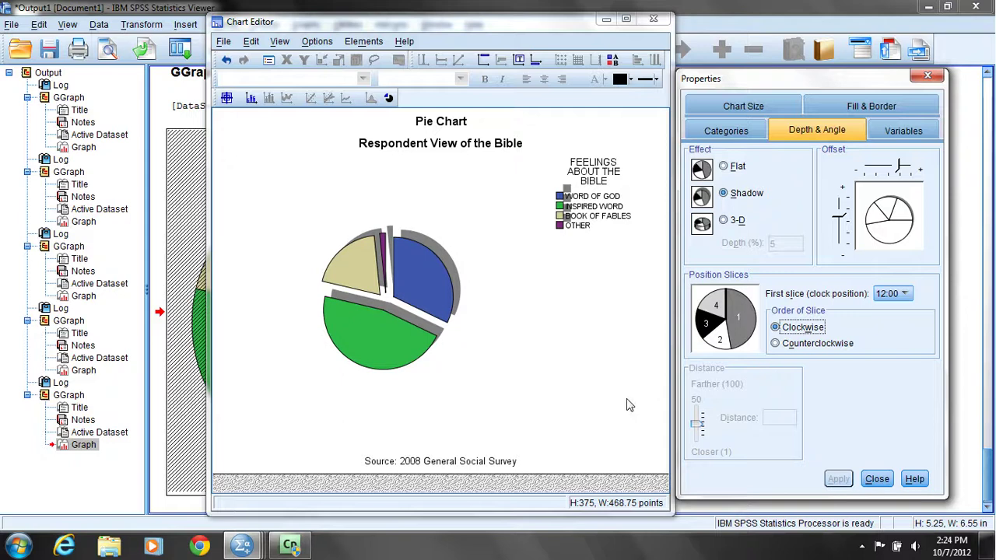
Step: Apply the 3-D effect to the exploded pie and close its properties
{"action": "left_click", "coordinate": [724, 222]}
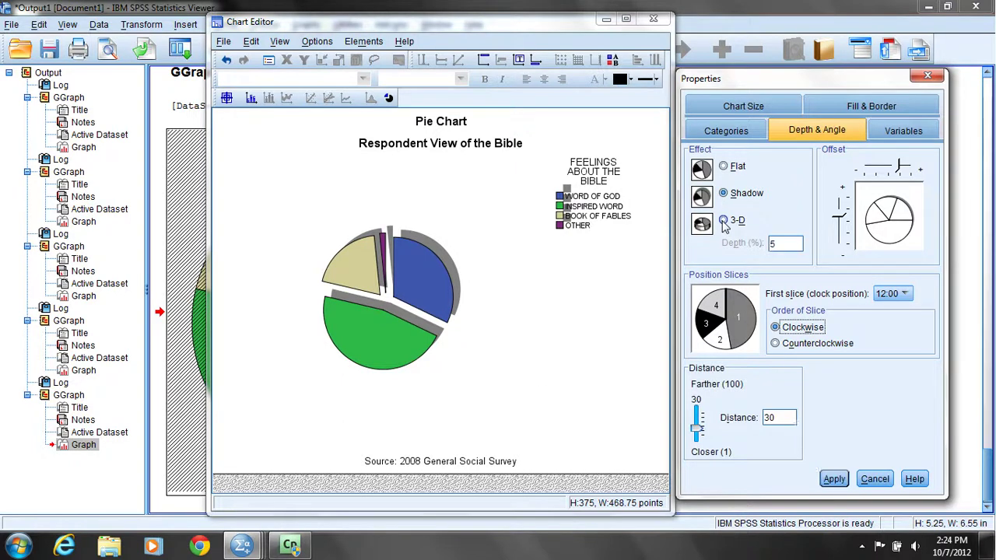
{"action": "left_click", "coordinate": [835, 480]}
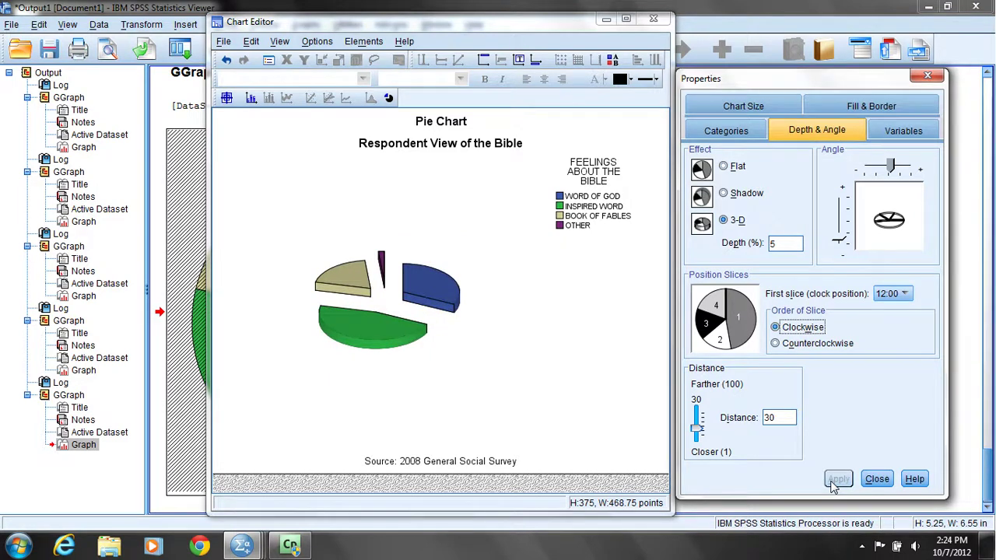
{"action": "left_click", "coordinate": [885, 481]}
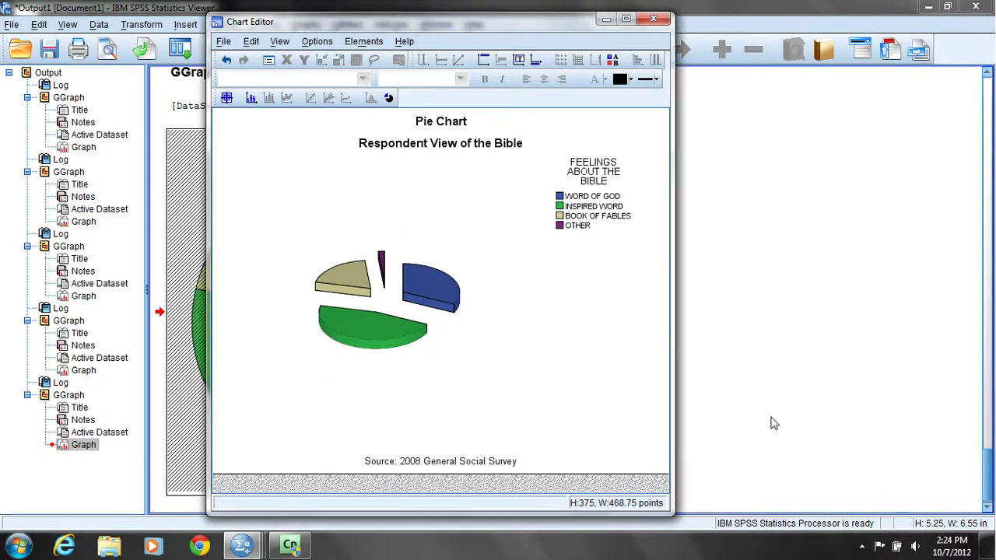
Step: Show percent data labels on the pie slices and close the chart editor
{"action": "double_click", "coordinate": [418, 282]}
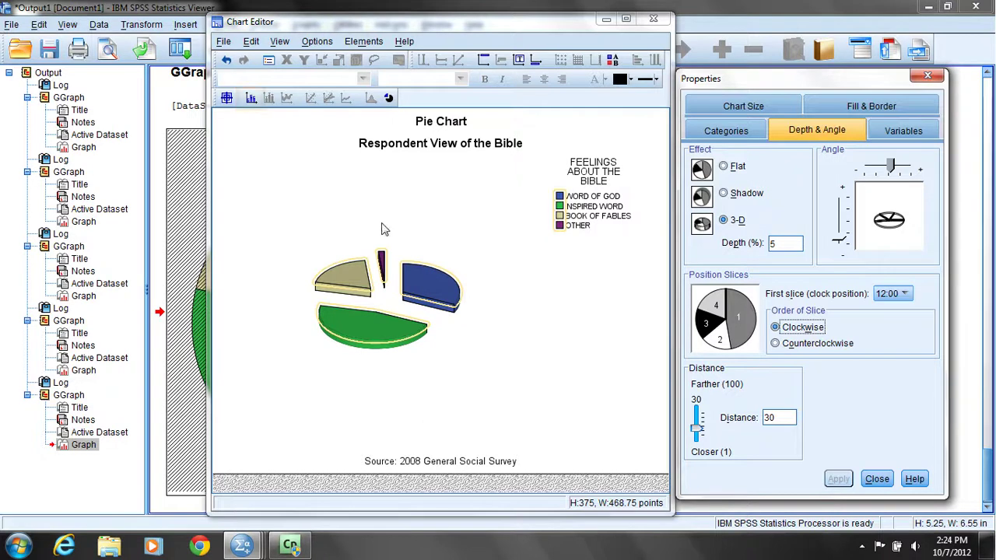
{"action": "left_click", "coordinate": [250, 99]}
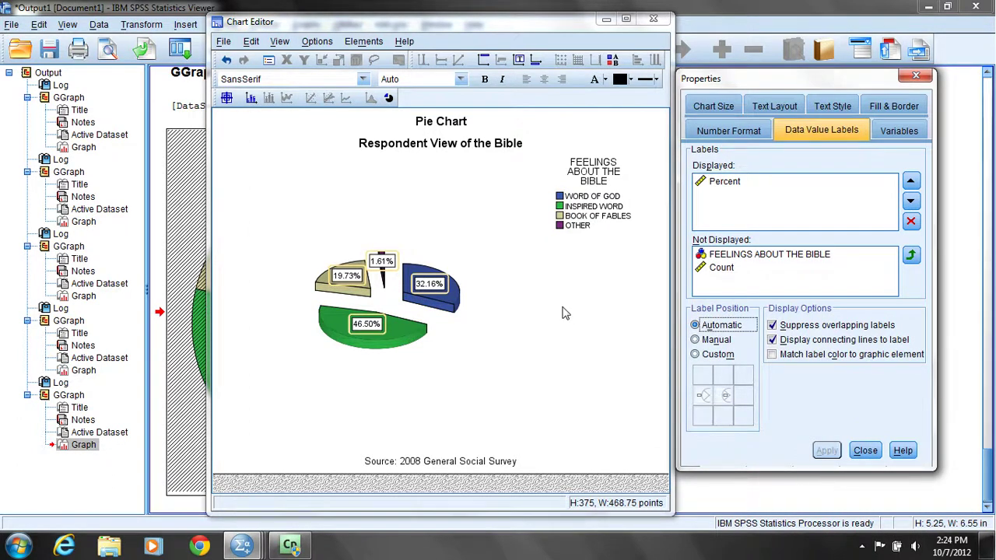
{"action": "left_click", "coordinate": [654, 20]}
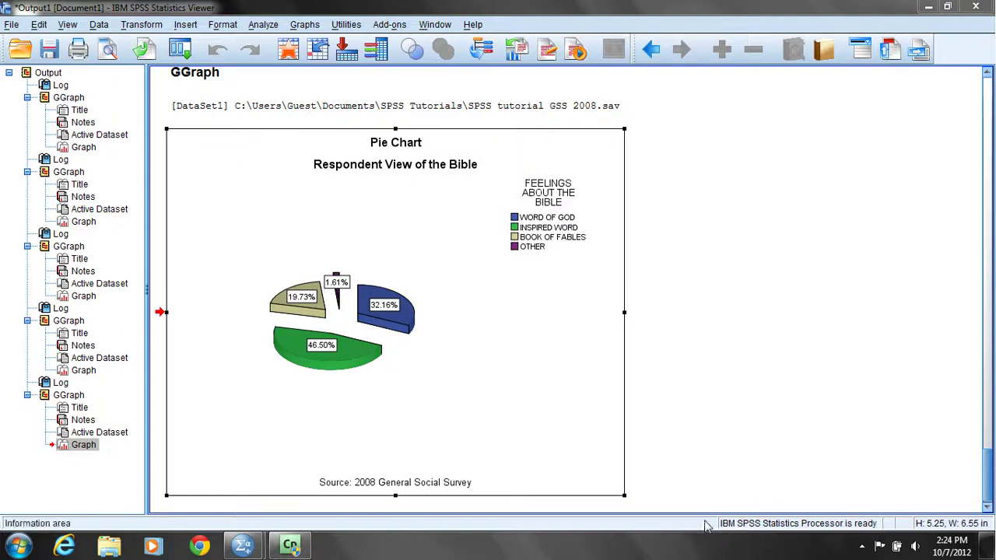
Step: Reopen the pie chart for editing, select its slices and open their depth and angle settings
{"action": "double_click", "coordinate": [310, 348]}
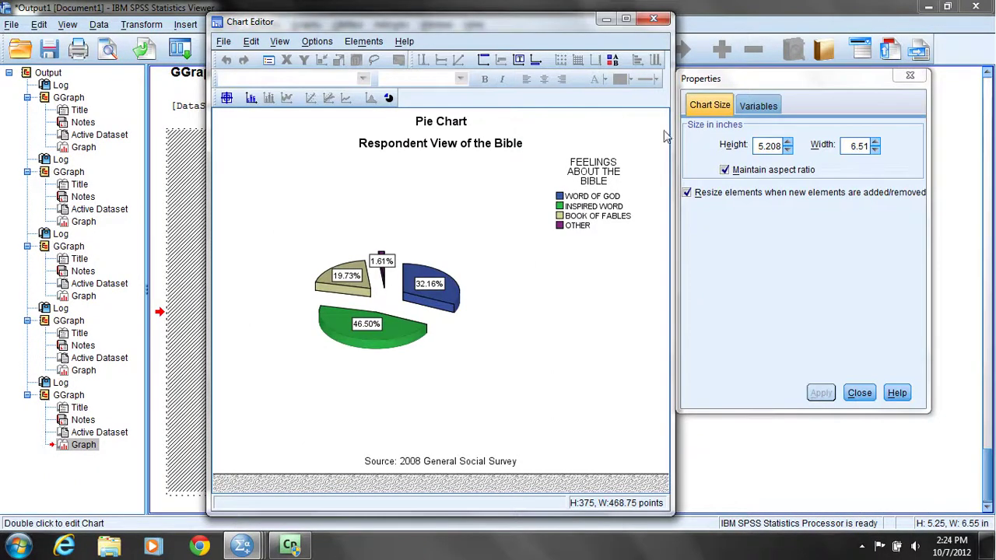
{"action": "left_click", "coordinate": [419, 290]}
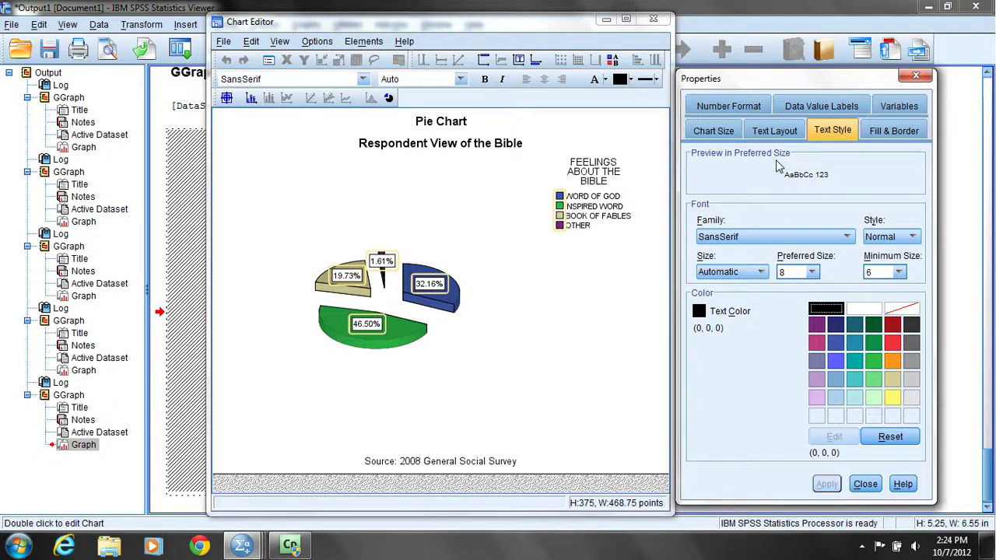
{"action": "left_click", "coordinate": [327, 287]}
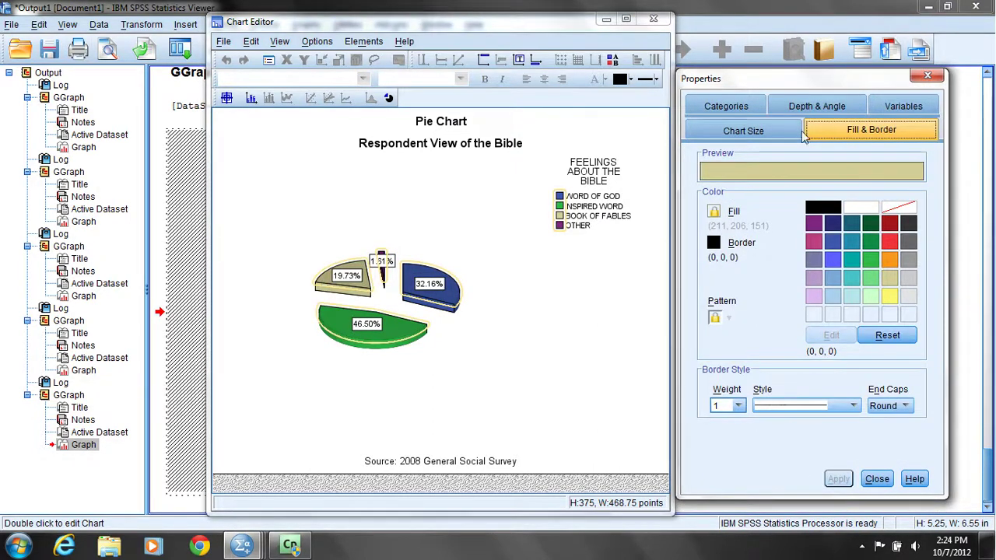
{"action": "left_click", "coordinate": [815, 109]}
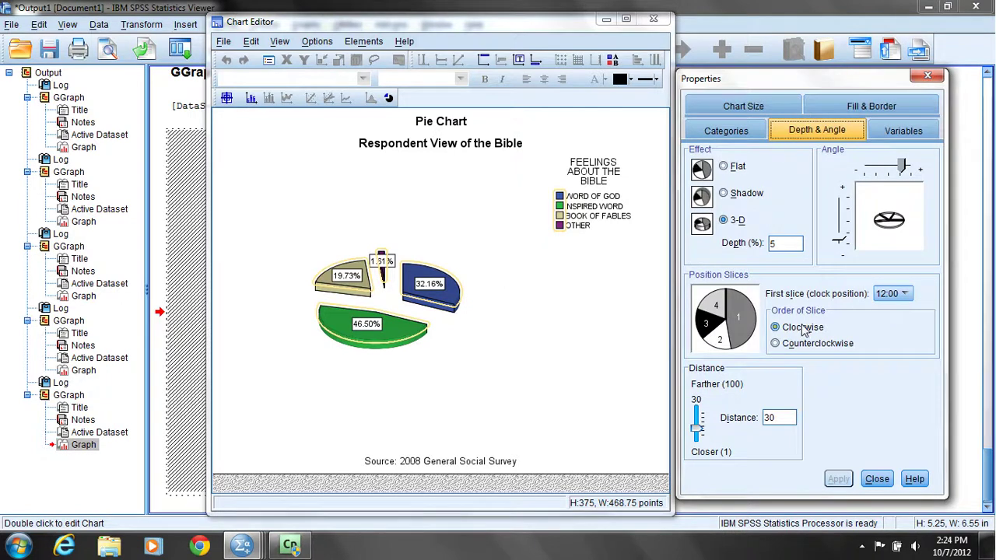